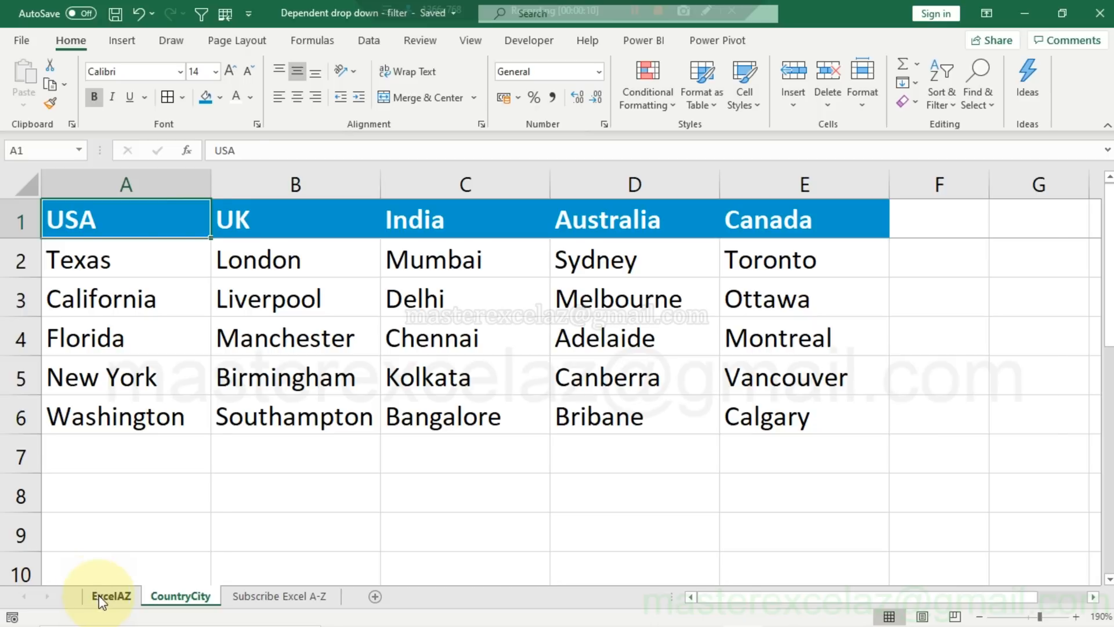
Open data validation for cells A2:A6 on the ExcelAZ sheet and allow only List values.
left_click(98, 595)
left_click(135, 255)
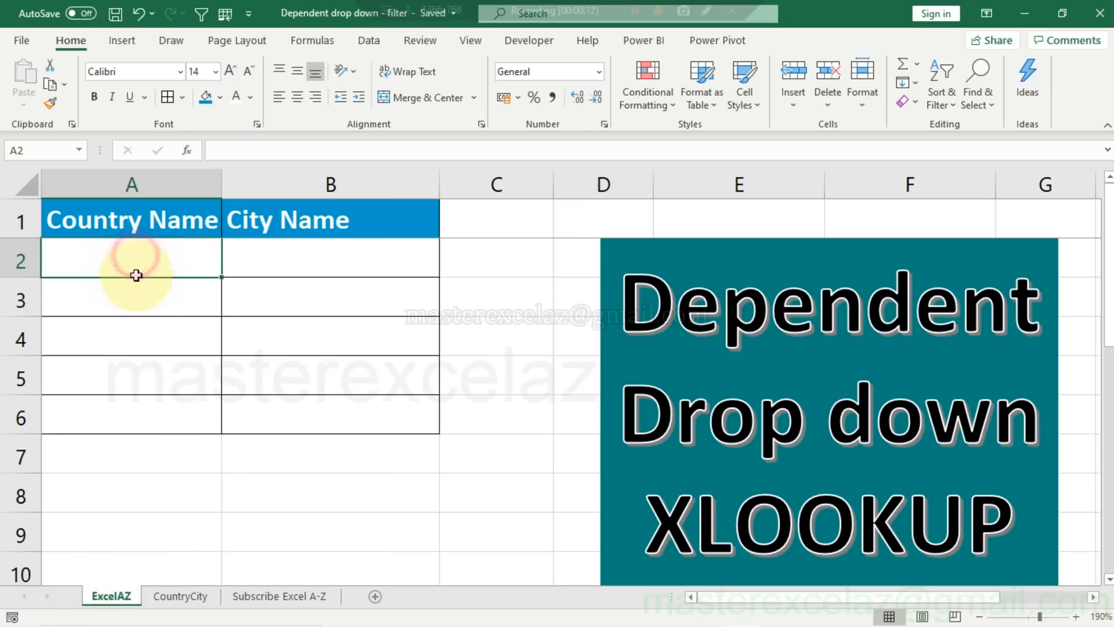
left_click_drag(136, 275, 136, 409)
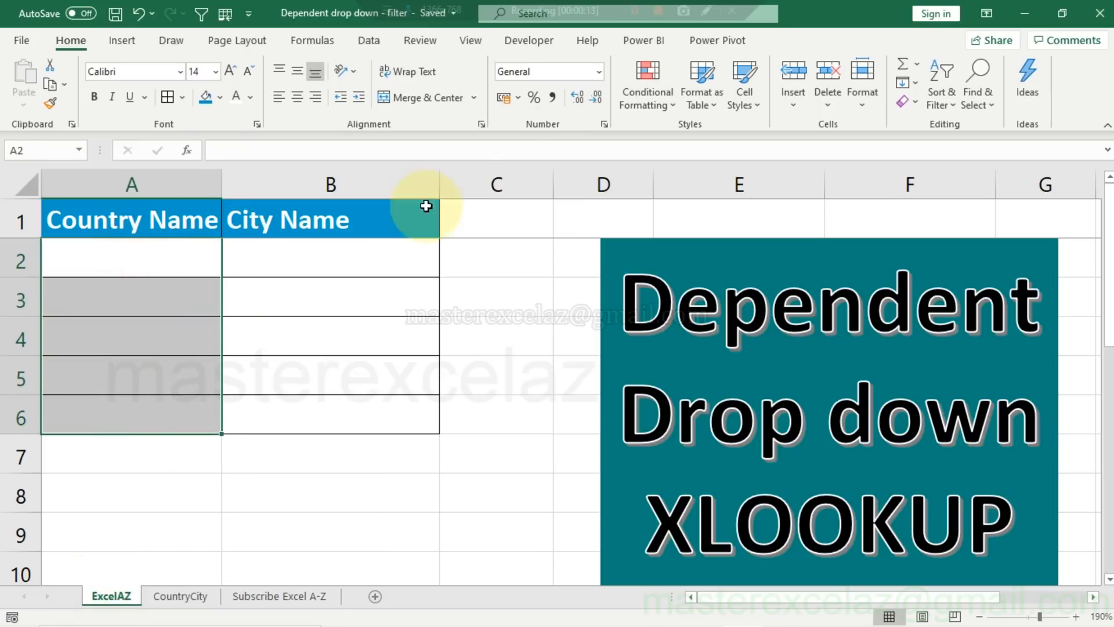
left_click(372, 46)
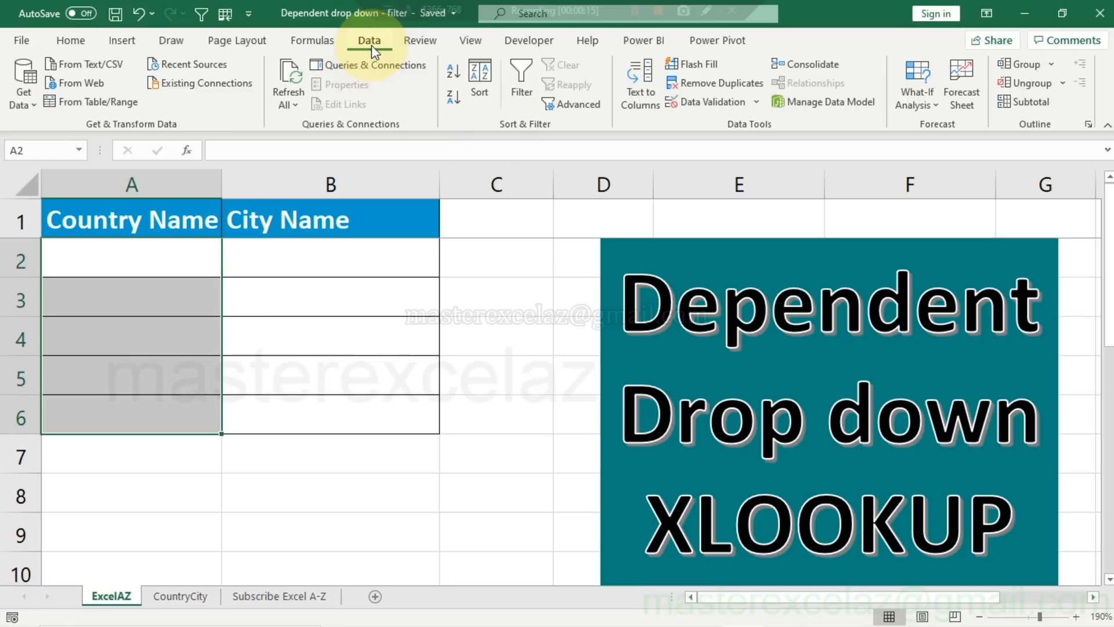
left_click(708, 108)
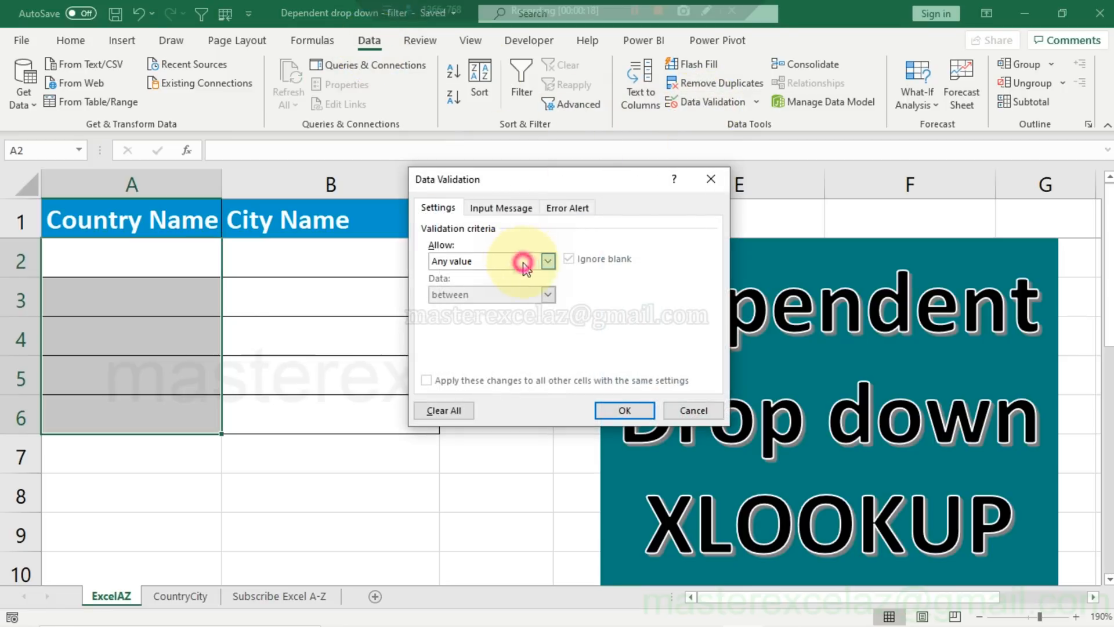
left_click(524, 266)
left_click(472, 310)
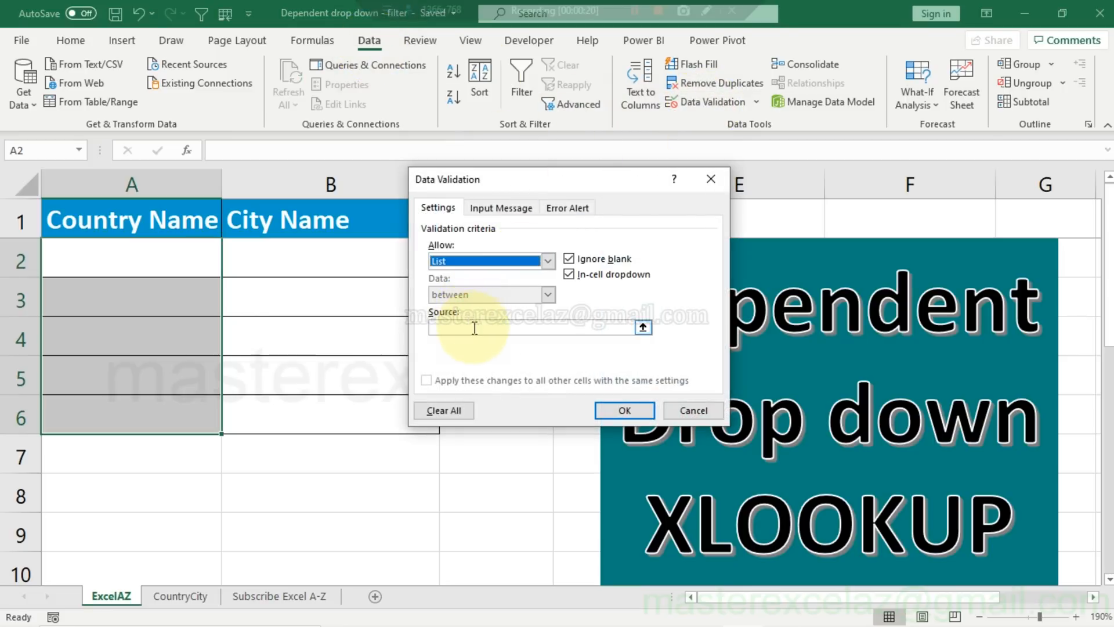
Set the validation list source to =CountryCity!$A$1:$E$1 and apply it to the Country Name cells.
left_click(475, 327)
type("=")
left_click(185, 596)
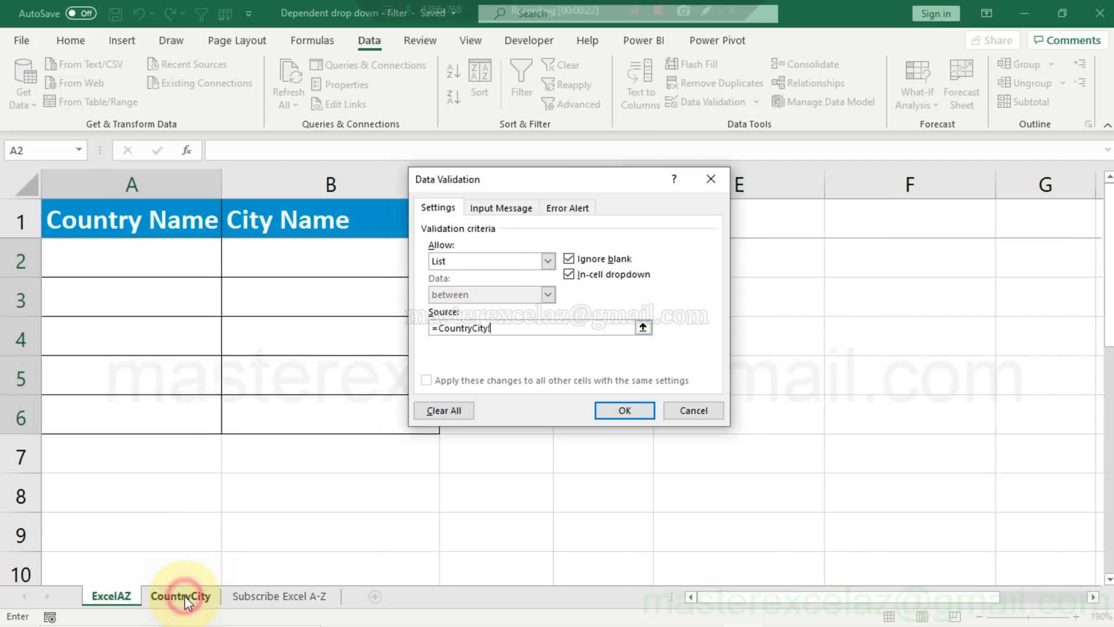
left_click_drag(593, 183, 583, 320)
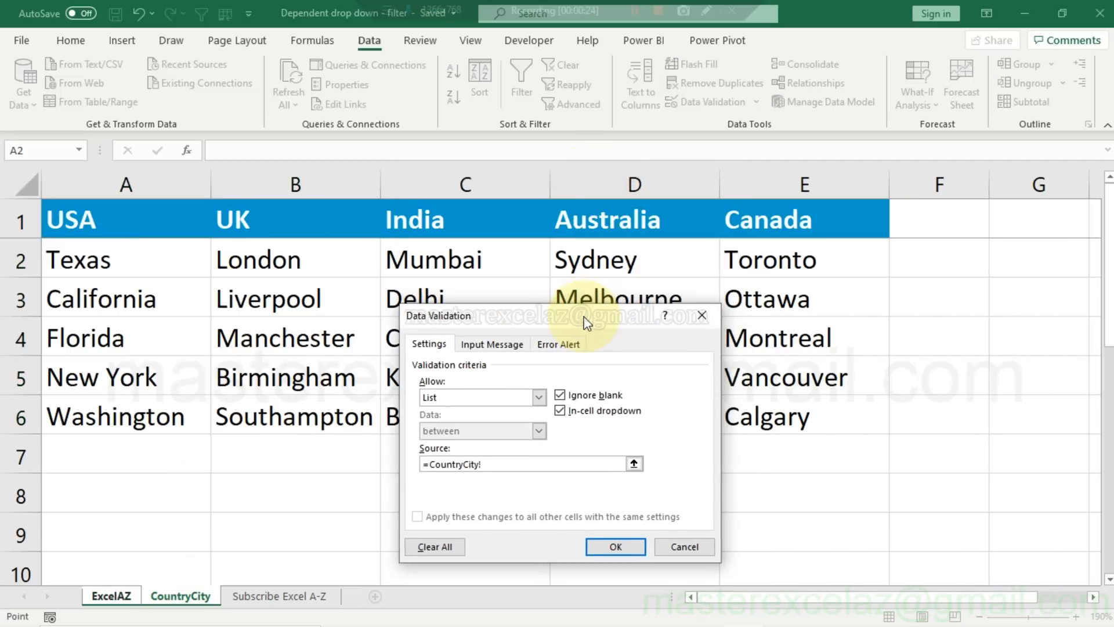
left_click(148, 215)
left_click_drag(147, 216, 749, 219)
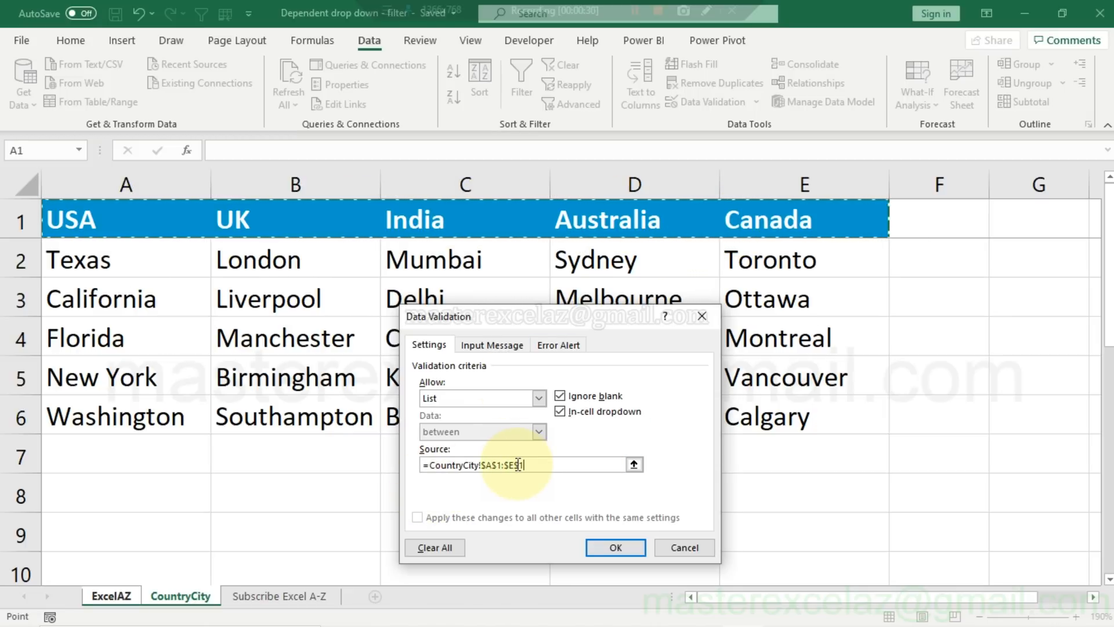
left_click(617, 547)
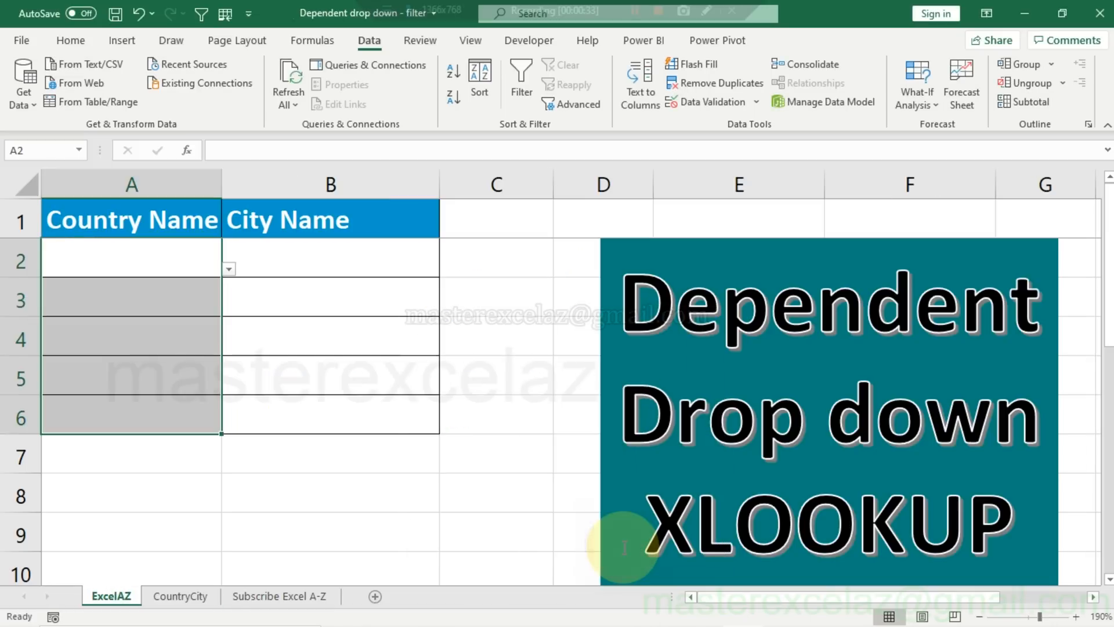
Choose USA in A2 and UK in A3 from the country drop-down lists.
left_click(217, 267)
left_click(228, 274)
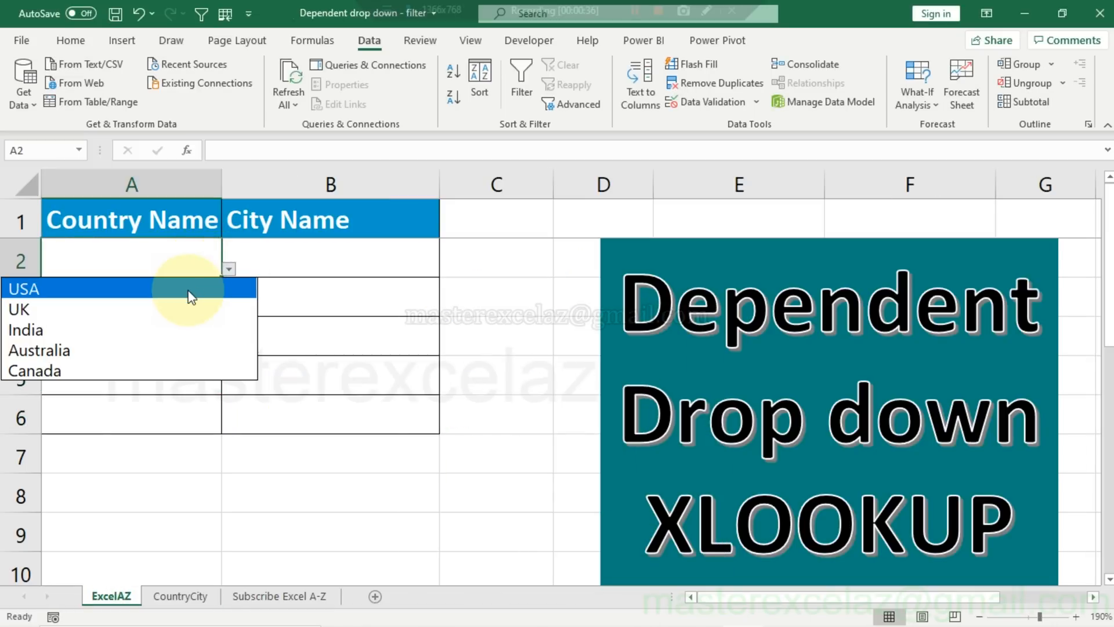
left_click(188, 287)
left_click(191, 290)
left_click(228, 308)
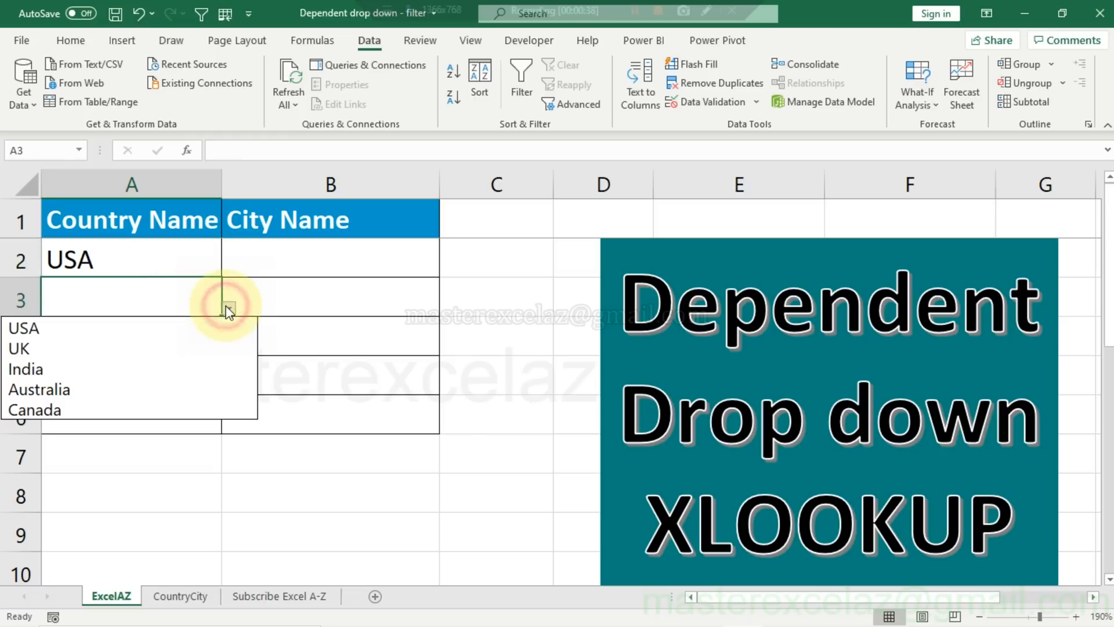
left_click(174, 347)
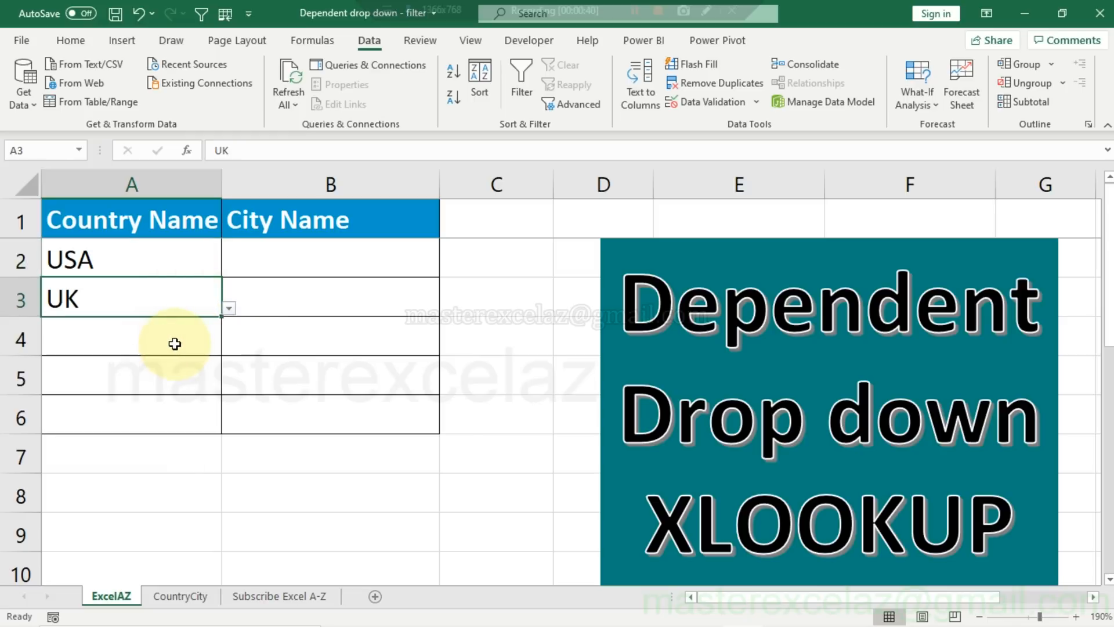
Choose India in A4, Australia in A5 and Canada in A6 from the country drop-down lists.
left_click(178, 342)
left_click(228, 348)
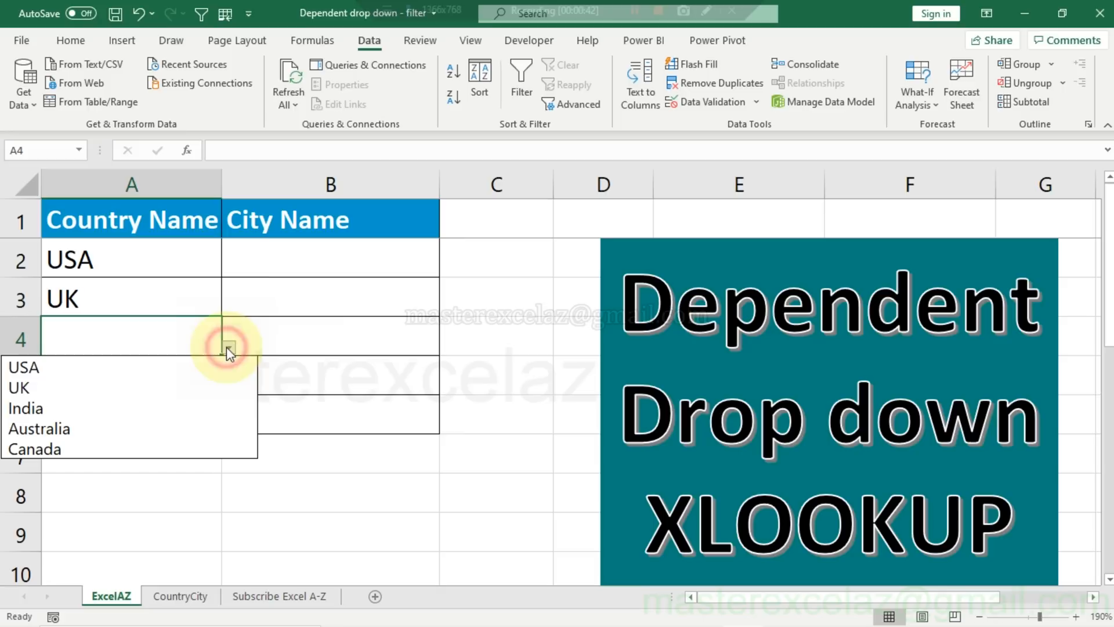
left_click(174, 407)
left_click(200, 385)
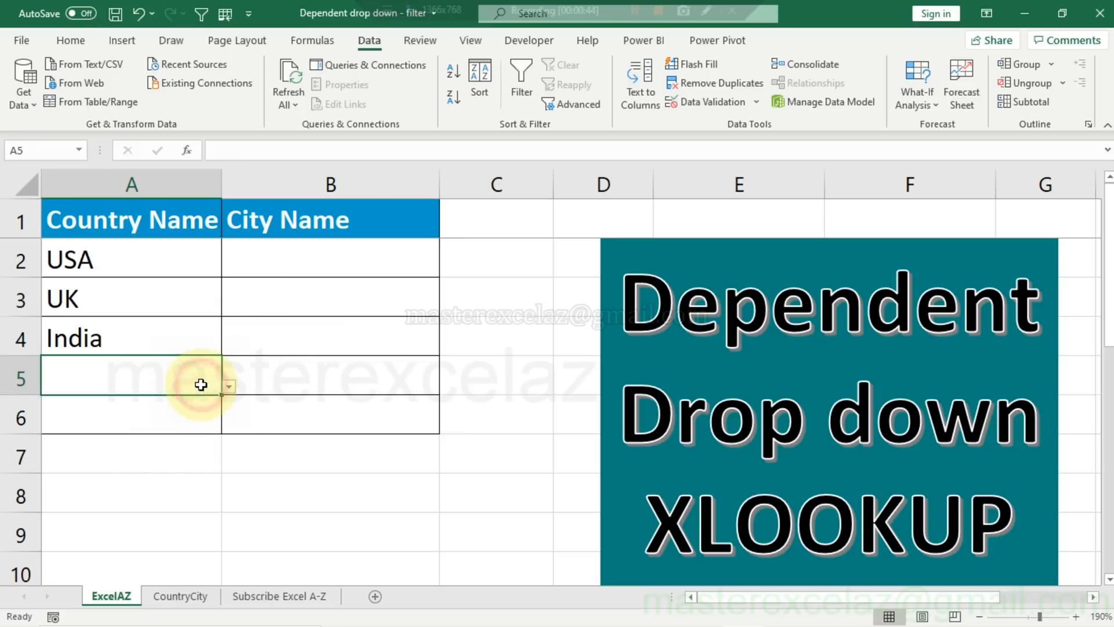
left_click(230, 386)
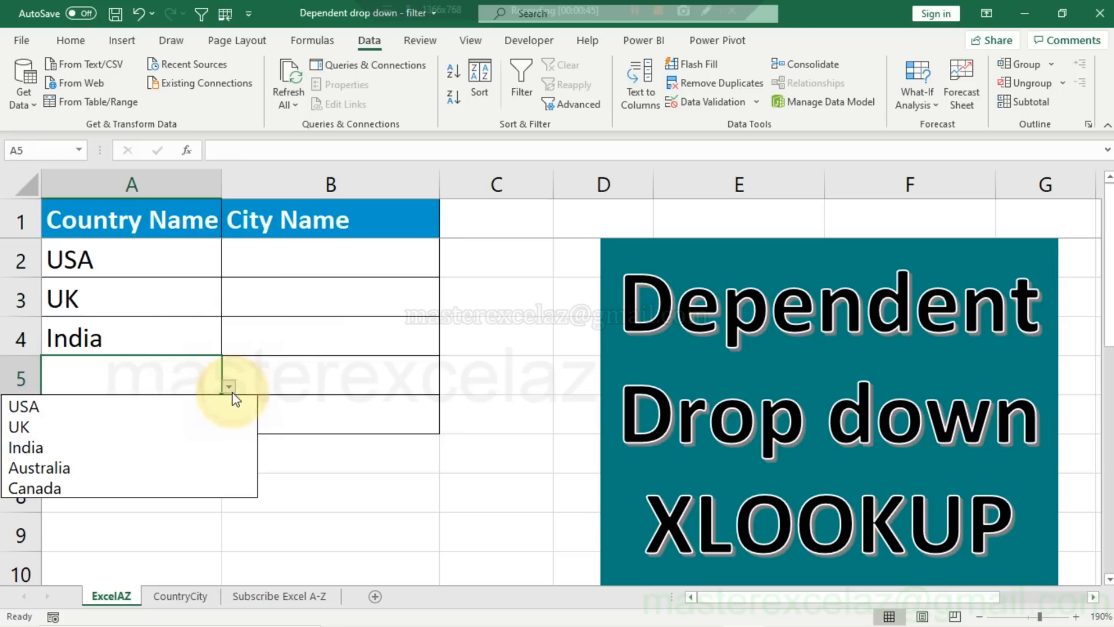
left_click(203, 463)
left_click(203, 424)
left_click(229, 426)
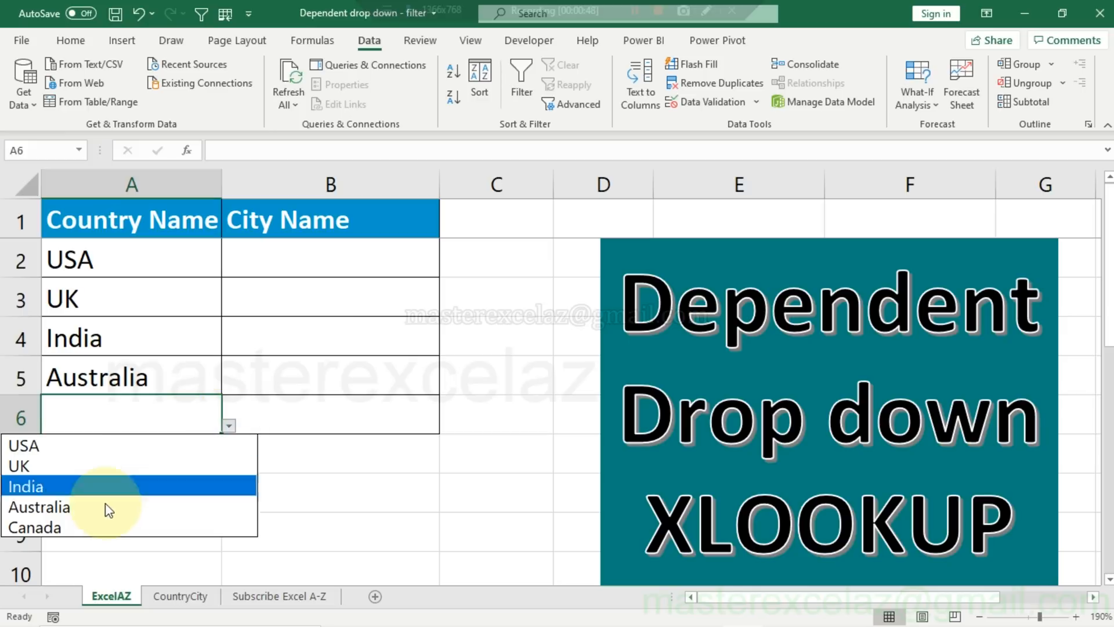
left_click(112, 531)
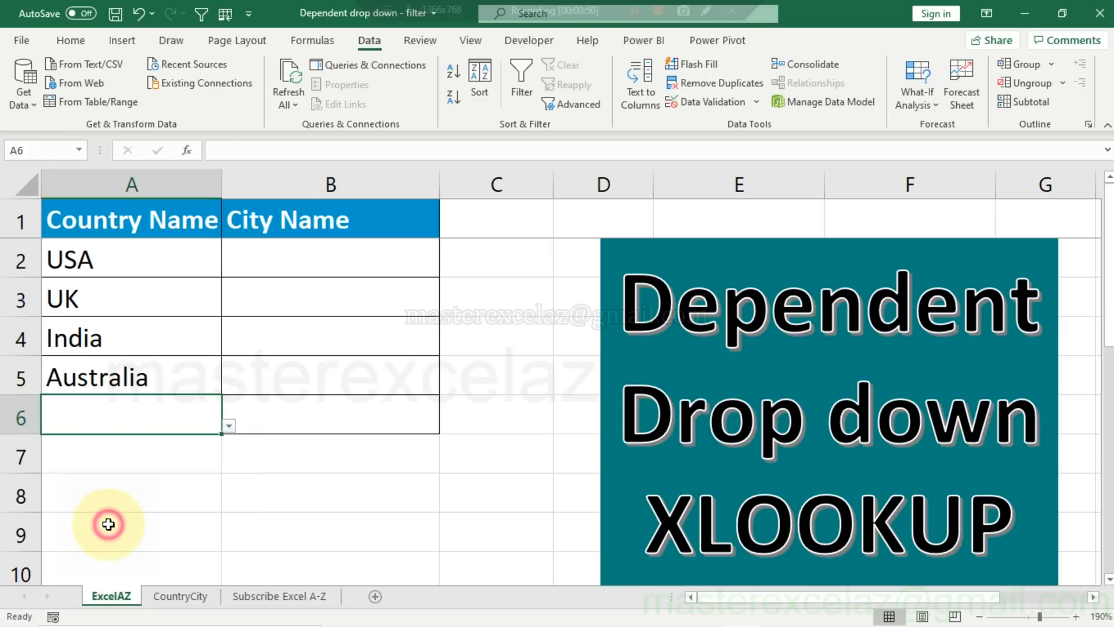
Start an XLOOKUP formula in B2 with A2 as the lookup value.
left_click(331, 255)
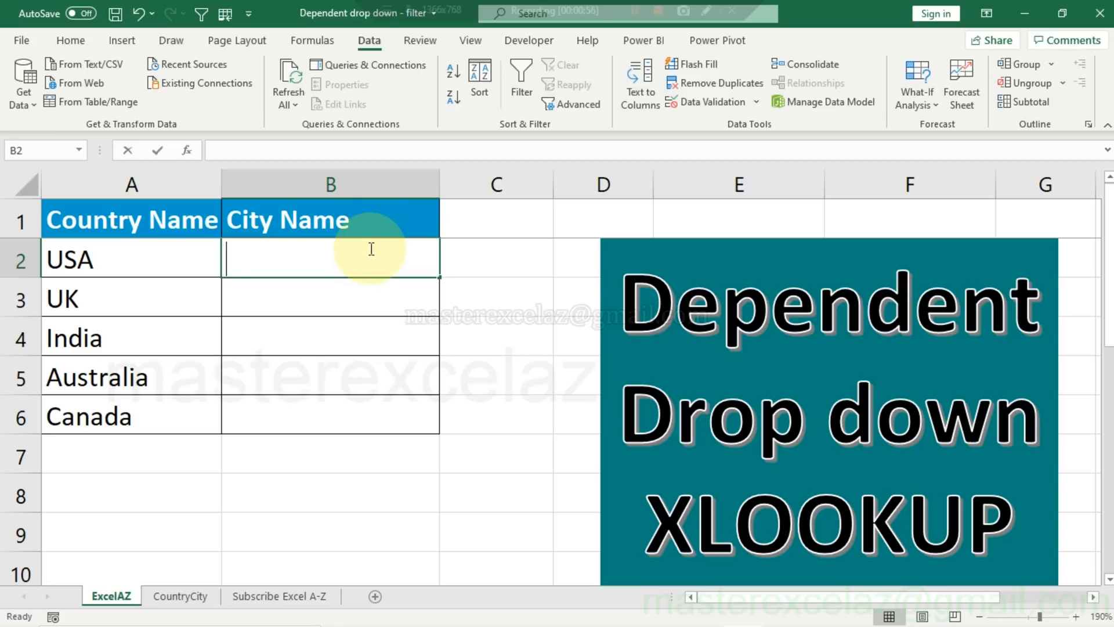
type("=xloo")
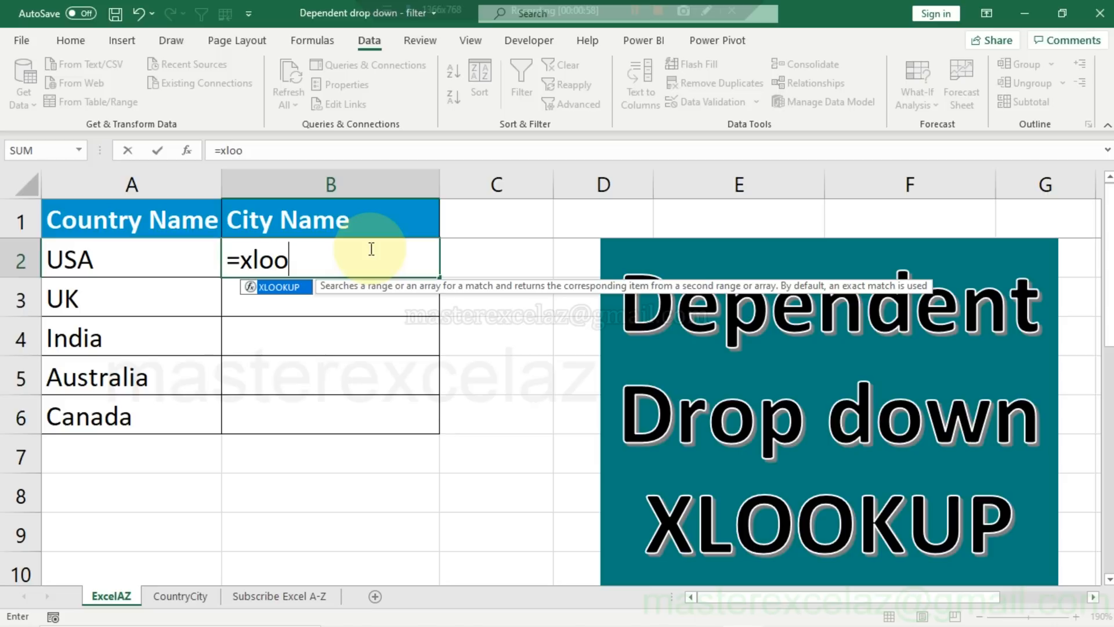
type("kup")
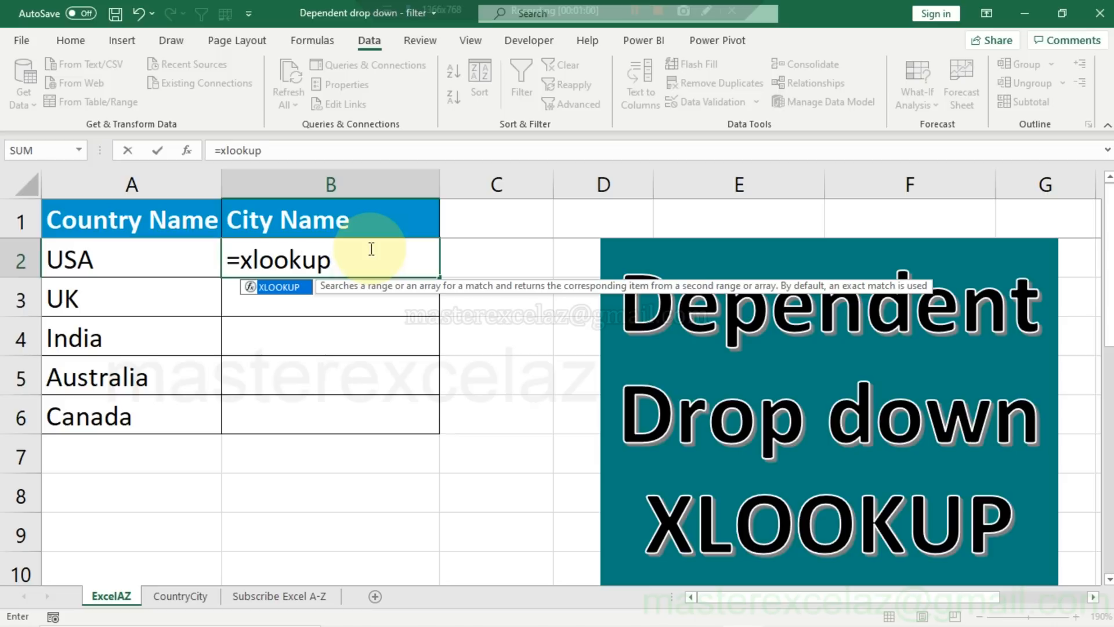
type("(")
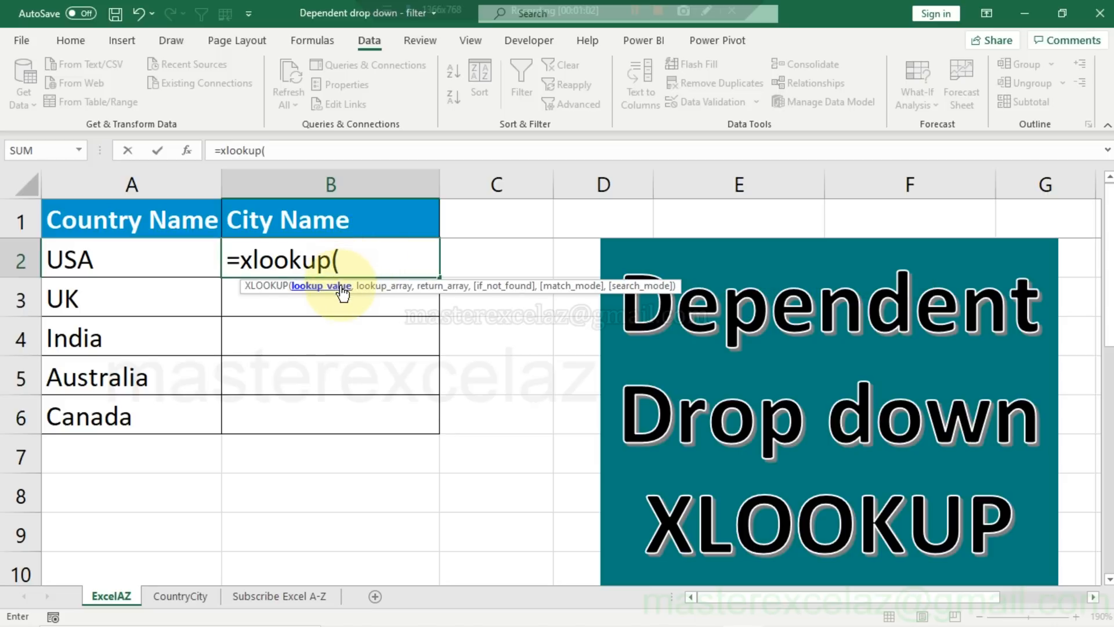
left_click(149, 270)
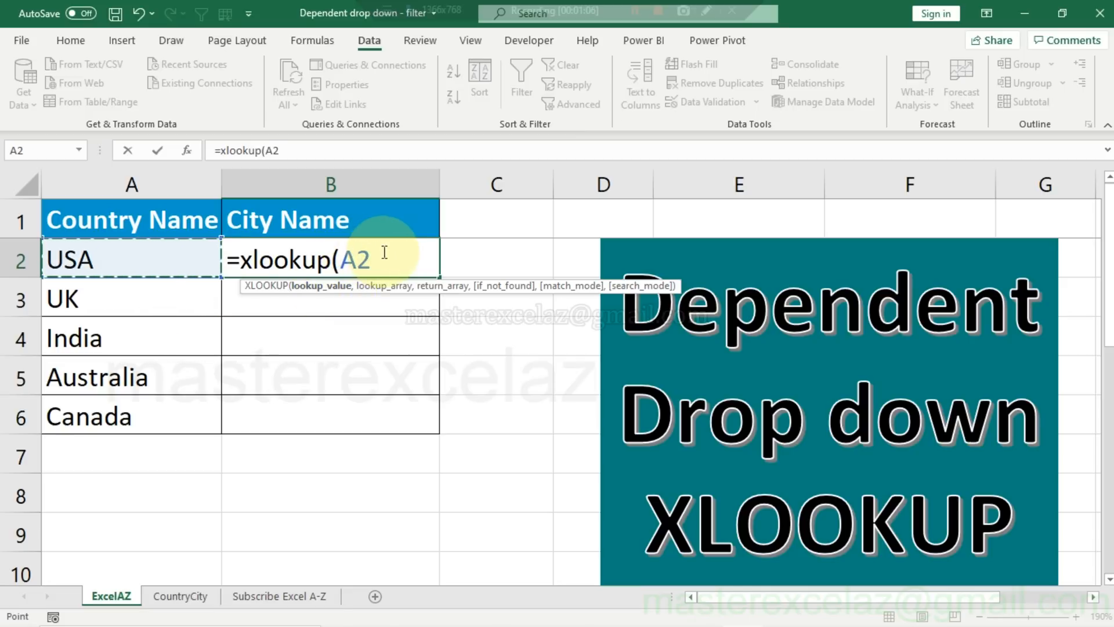
type(",")
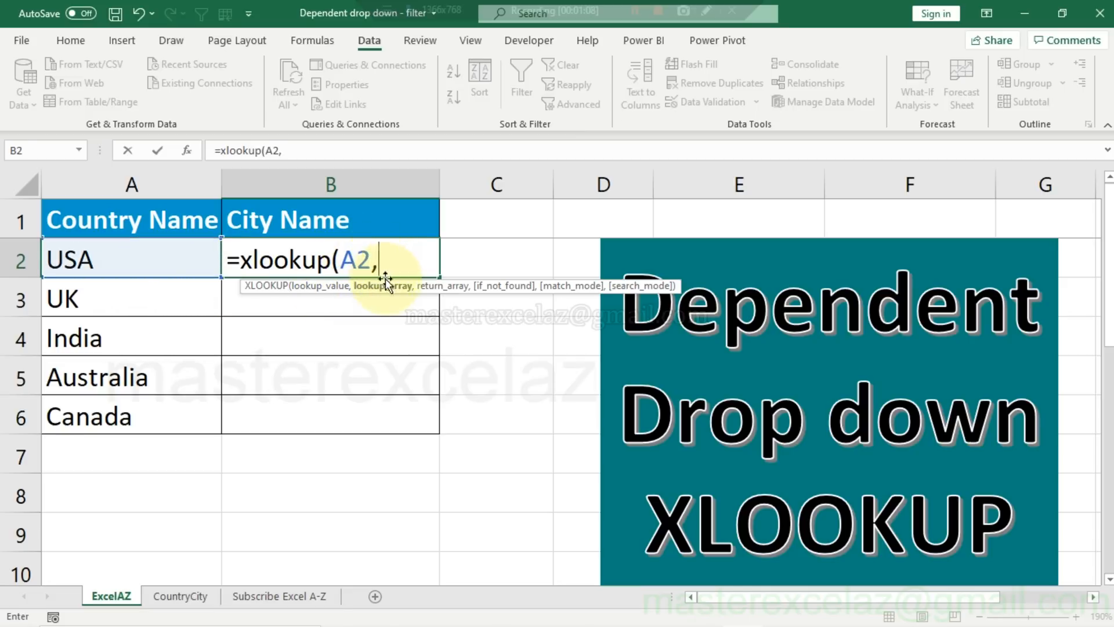
Add the country headers CountryCity!$A$1:$E$1 as the formula's lookup array, using absolute references.
left_click(185, 597)
left_click(148, 222)
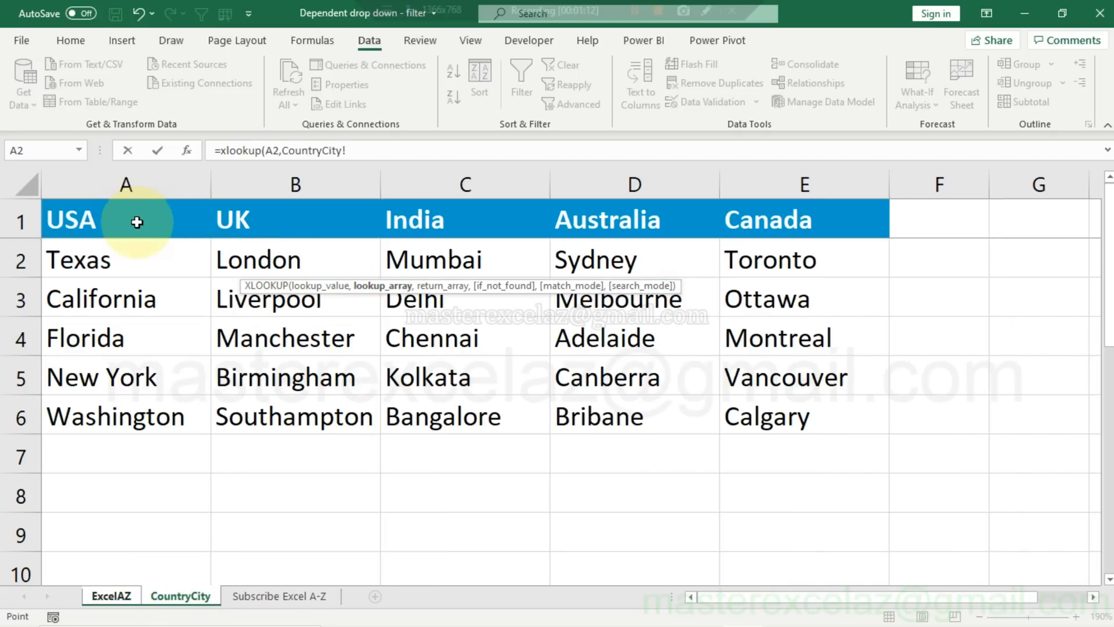
left_click_drag(148, 223, 775, 222)
left_click(364, 151)
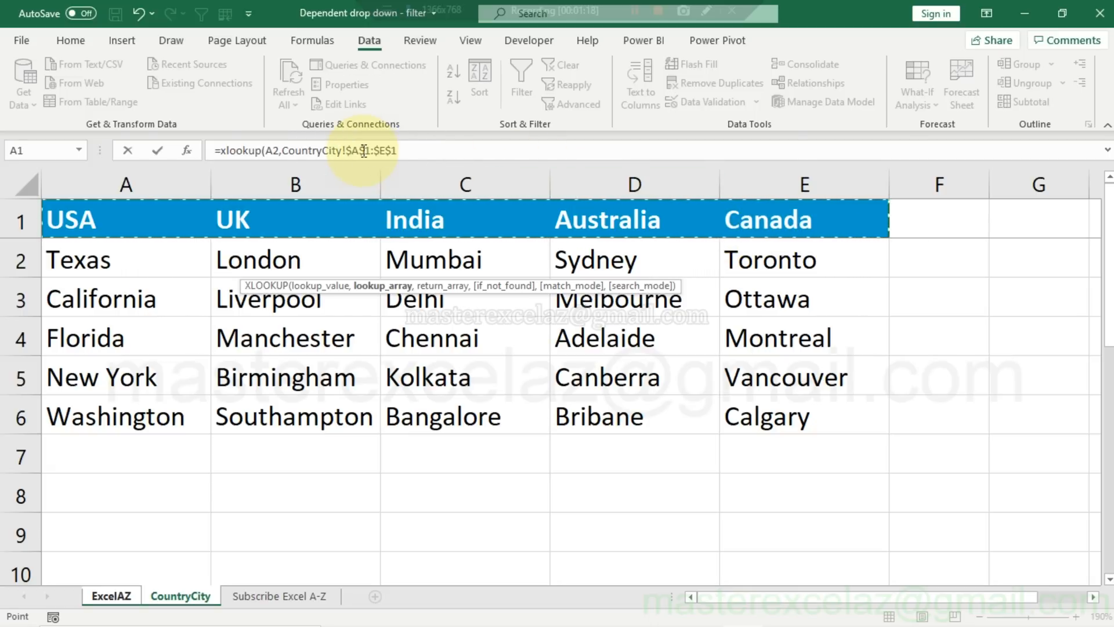
left_click(409, 150)
type(",")
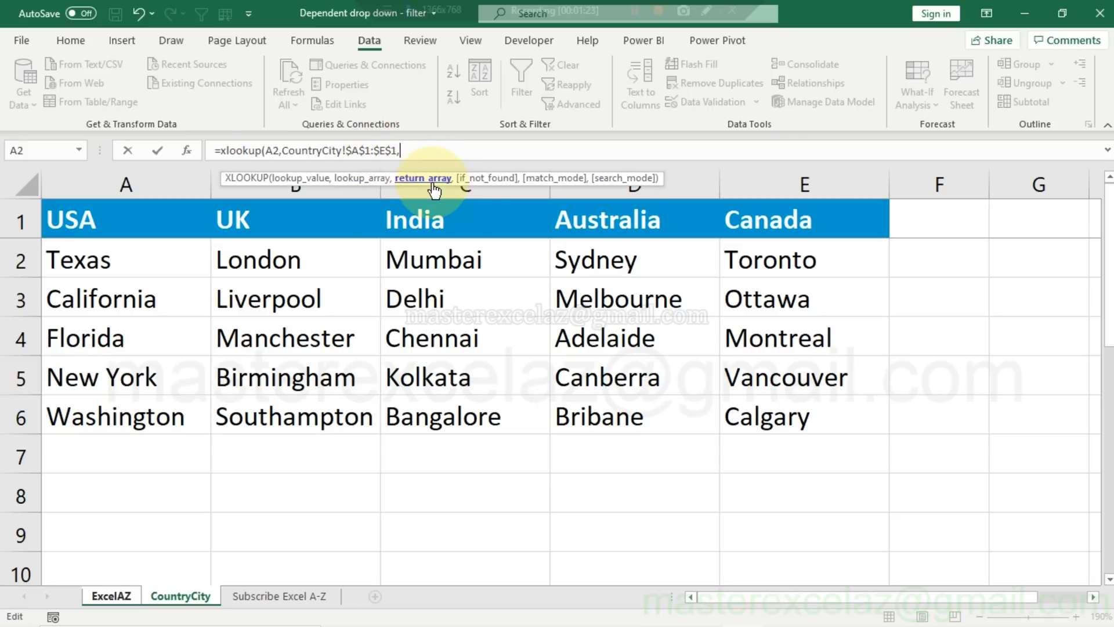
Complete the formula with the absolute return array CountryCity!$A$2:$E$6 and cut the whole formula out of B2.
left_click(129, 265)
left_click_drag(130, 265, 774, 409)
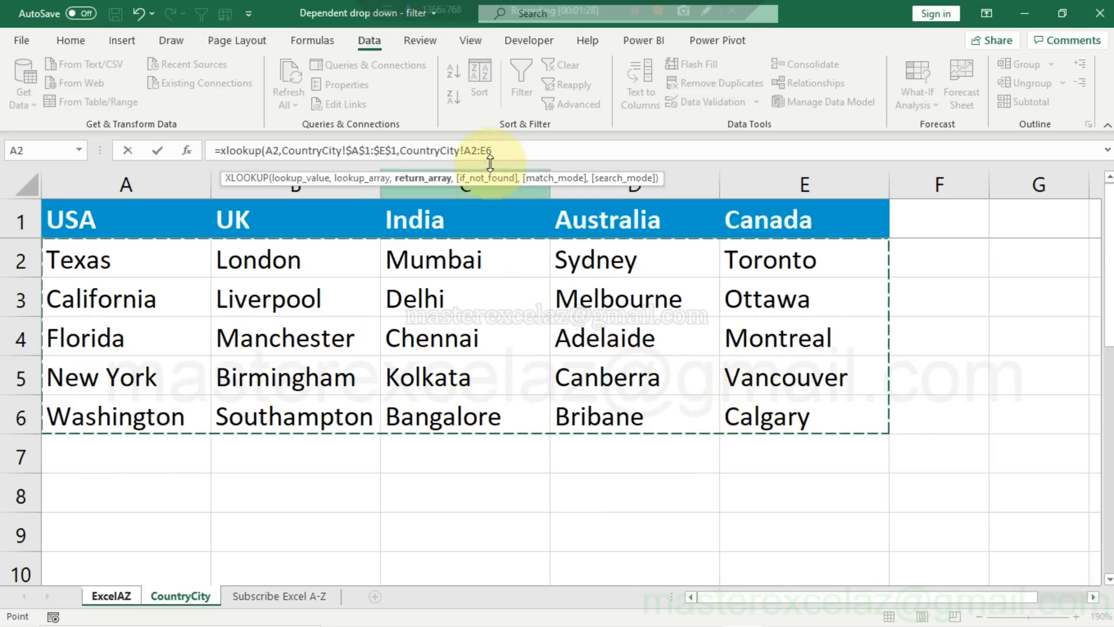
key("F4")
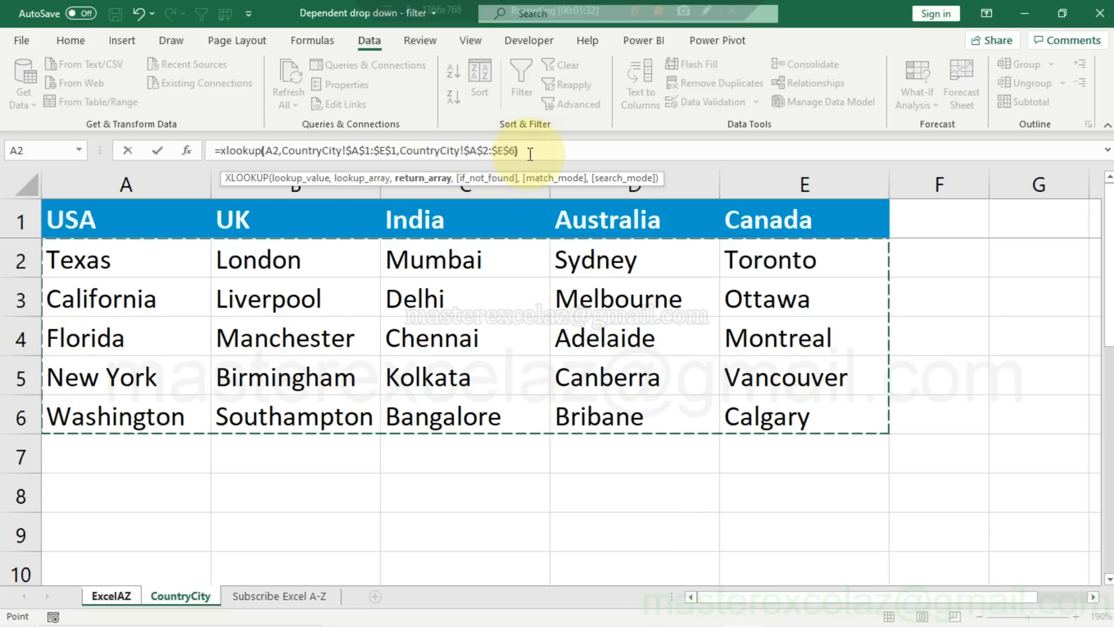
type(")")
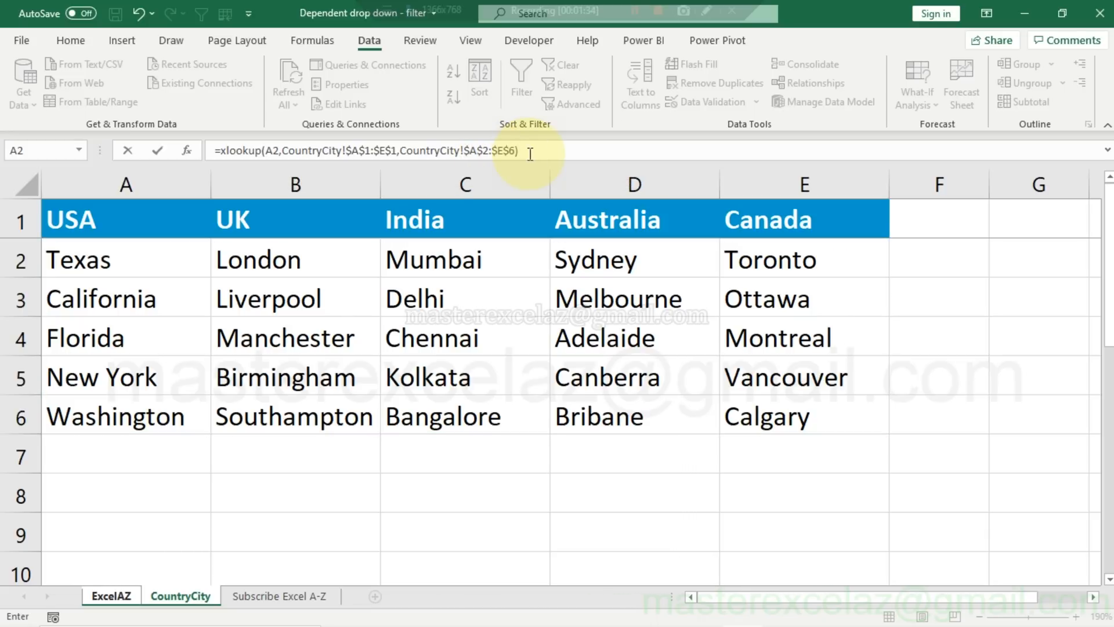
left_click_drag(529, 152, 166, 165)
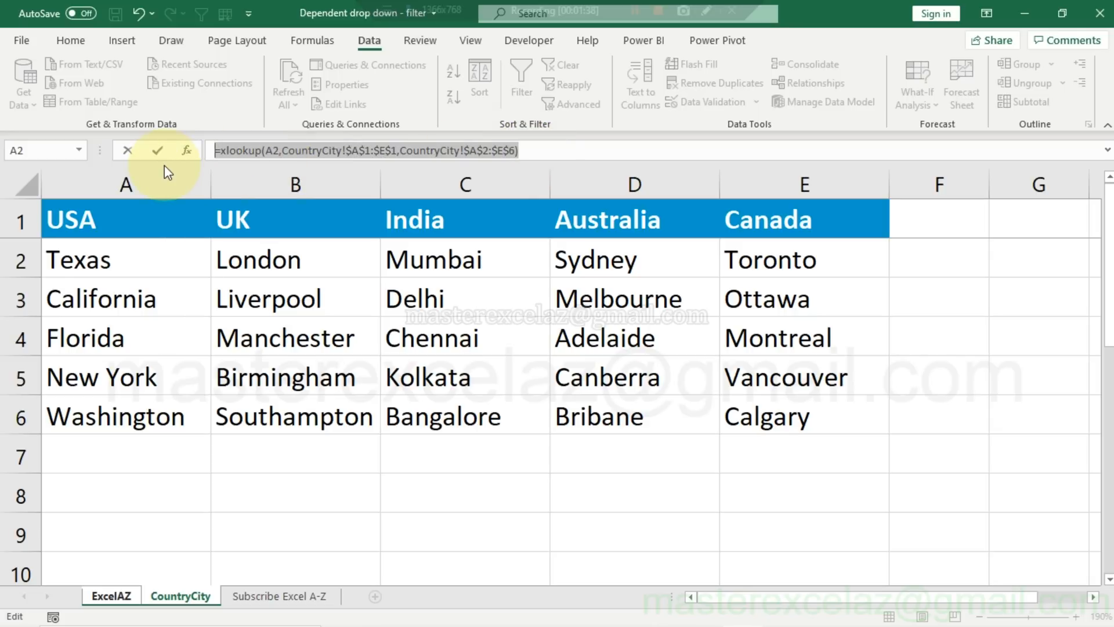
key("ctrl+x")
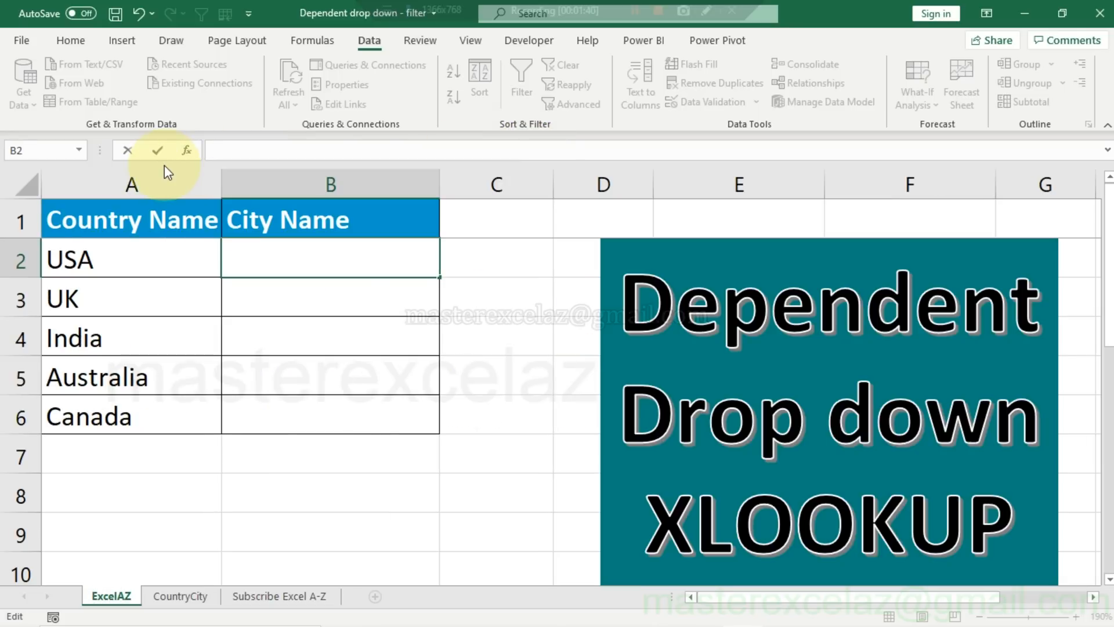
left_click(372, 262)
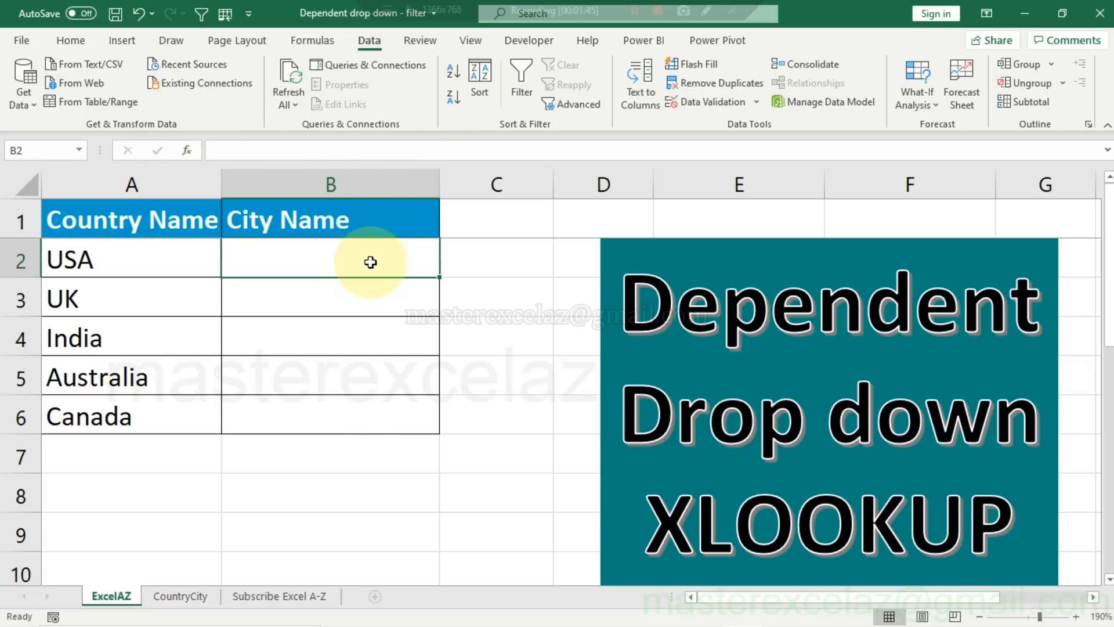
left_click_drag(370, 262, 370, 413)
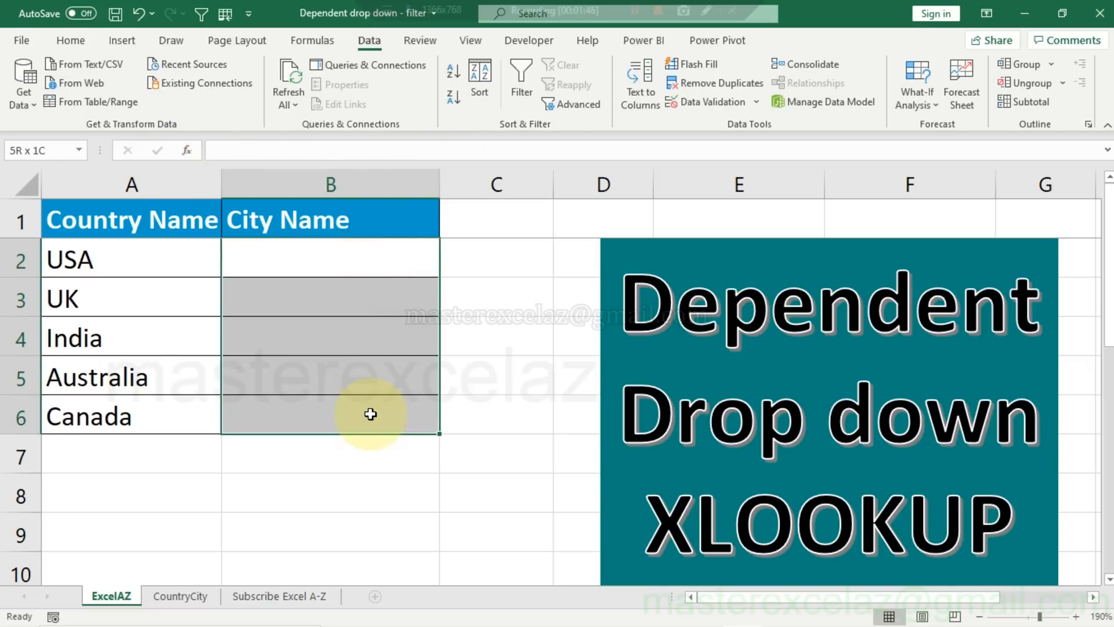
left_click(719, 106)
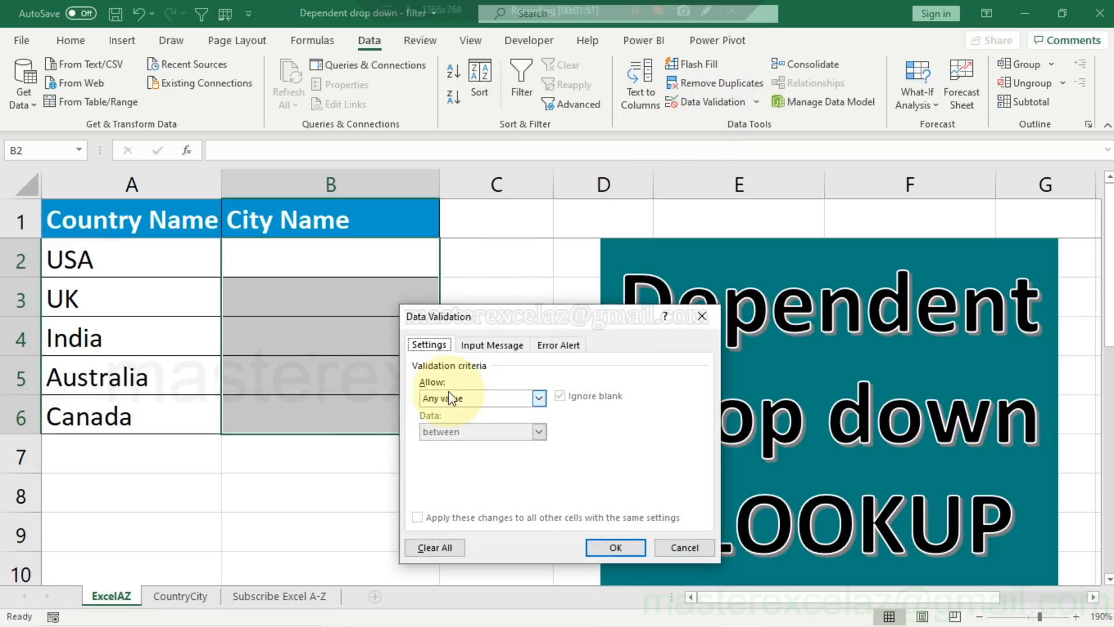
left_click(703, 325)
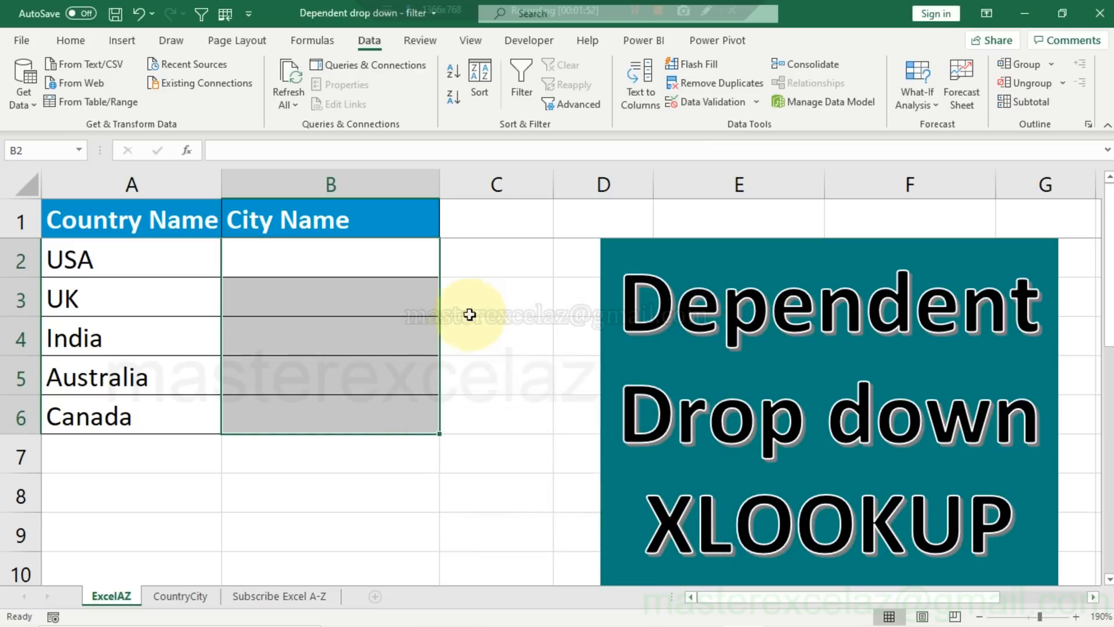
Add list data validation to B2 with the copied formula =xlookup(A2,CountryCity!$A$1:$E$1,CountryCity!$A$2:$E$6) as its source.
left_click(400, 267)
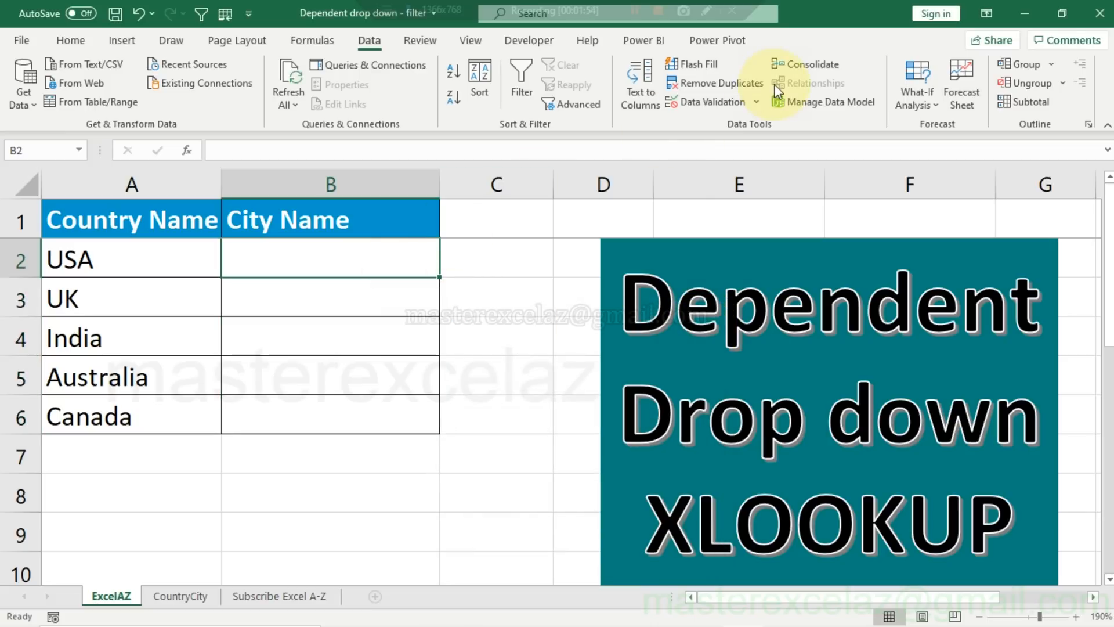
left_click(733, 104)
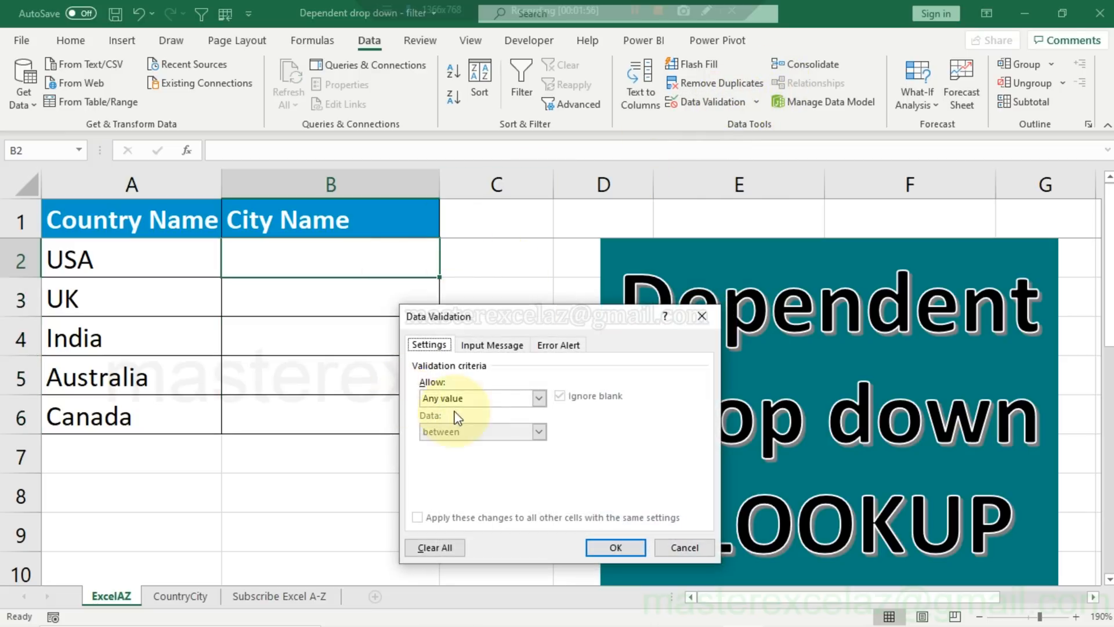
left_click(477, 400)
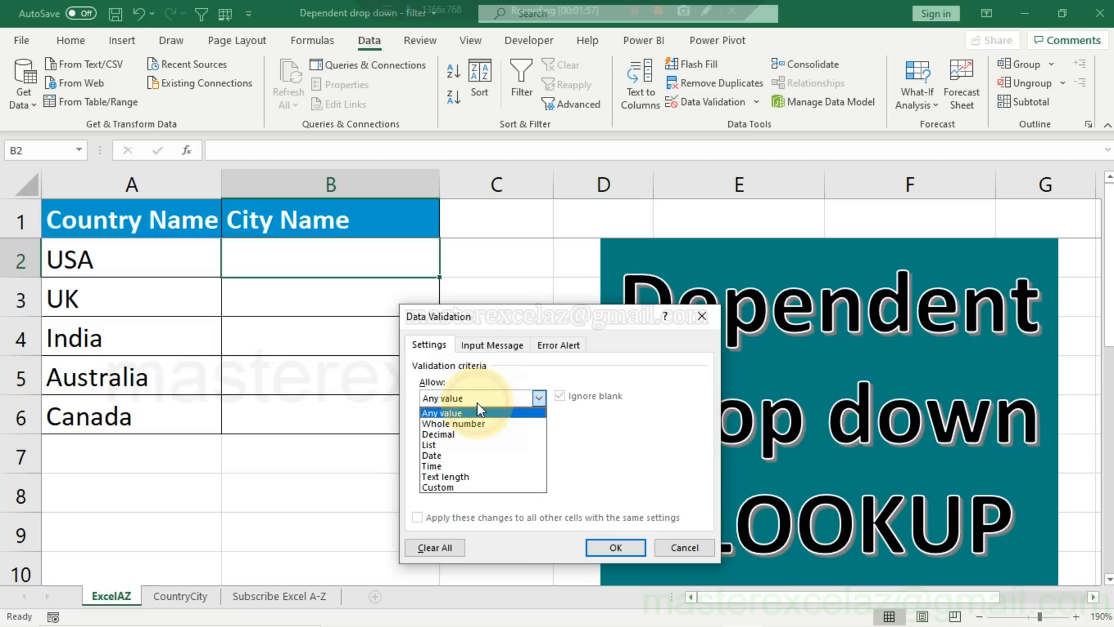
left_click(451, 444)
left_click(472, 465)
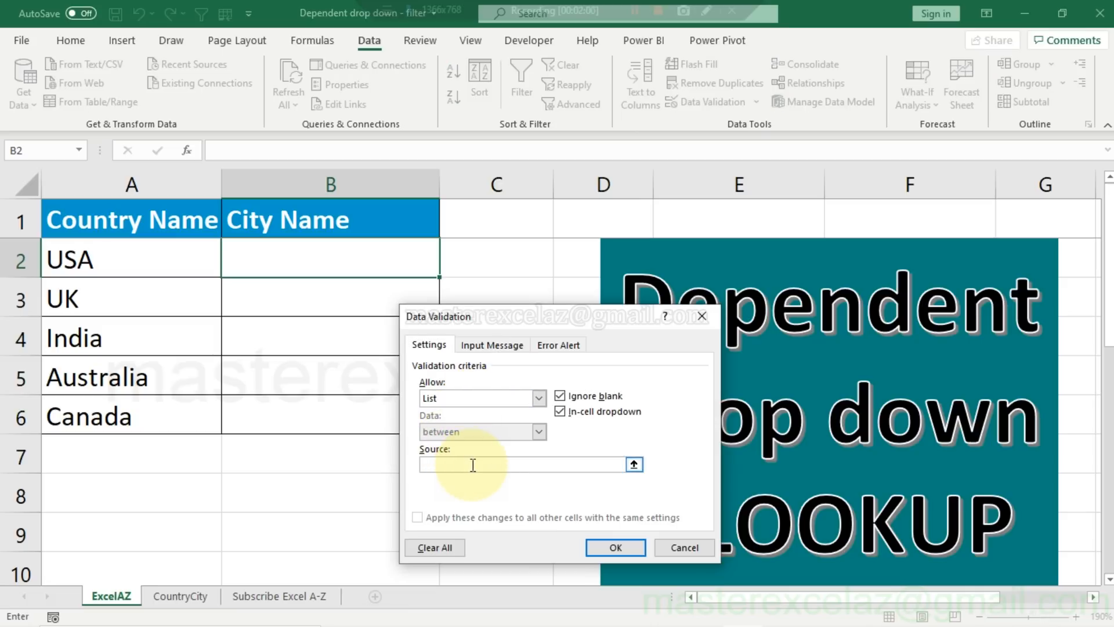
key("ctrl+v")
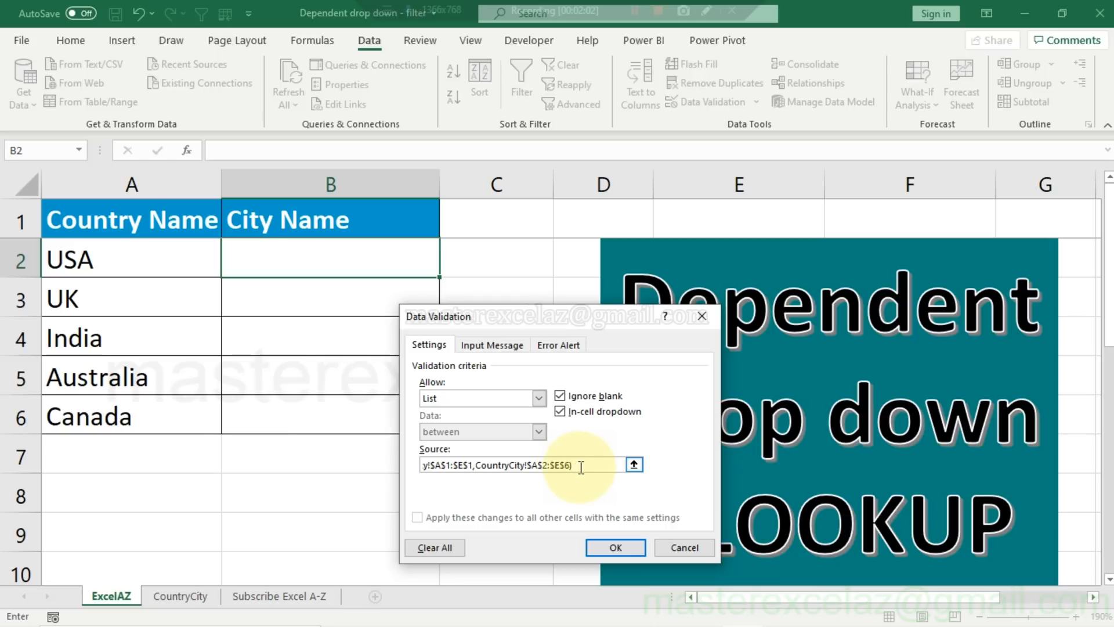
left_click_drag(581, 466, 417, 465)
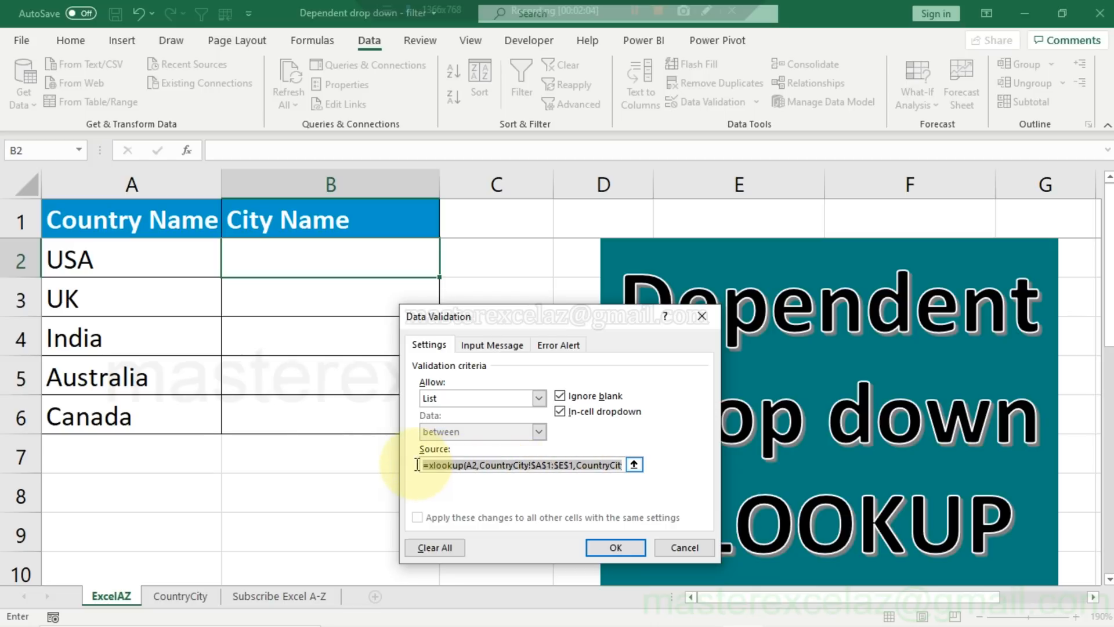
left_click(442, 469)
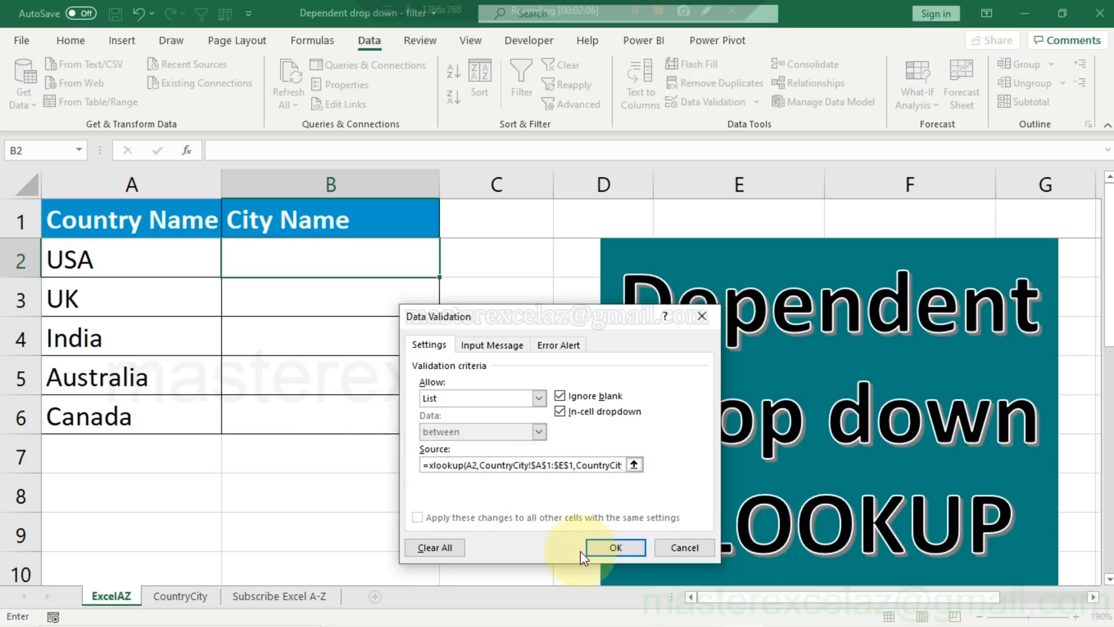
left_click(615, 547)
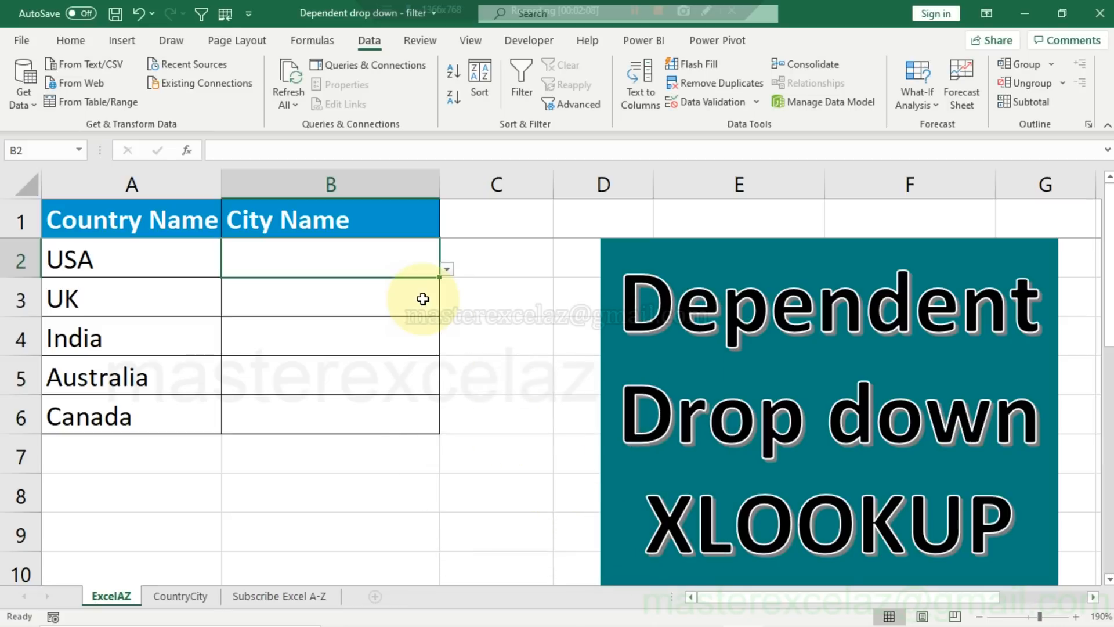
Choose Washington from the city drop-down list in B2 and copy the cell into B3:B6.
left_click(448, 269)
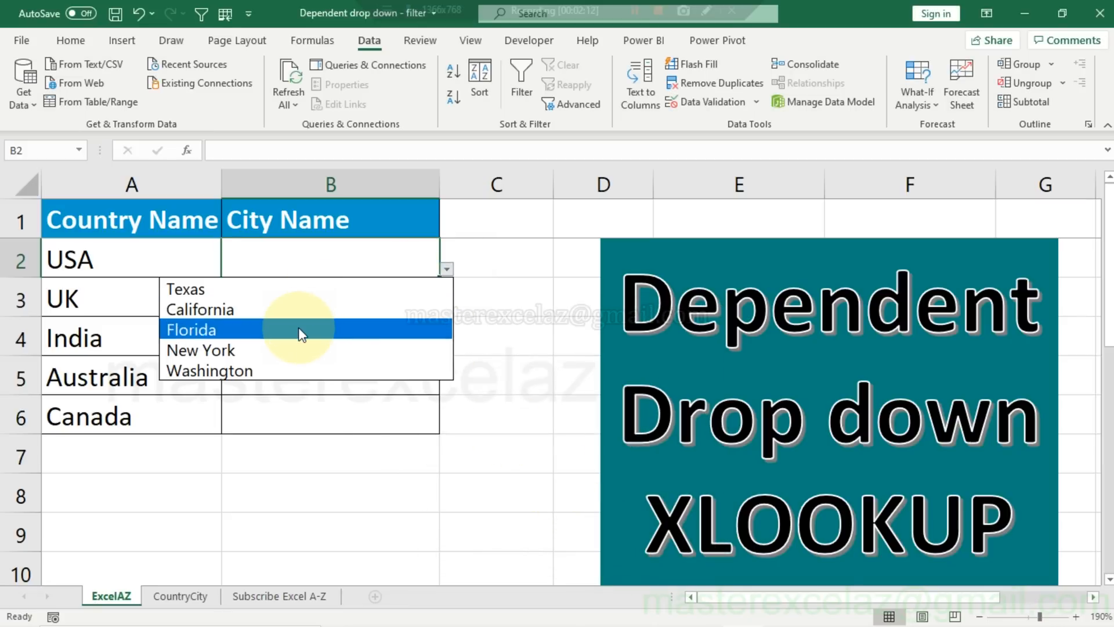
left_click(270, 371)
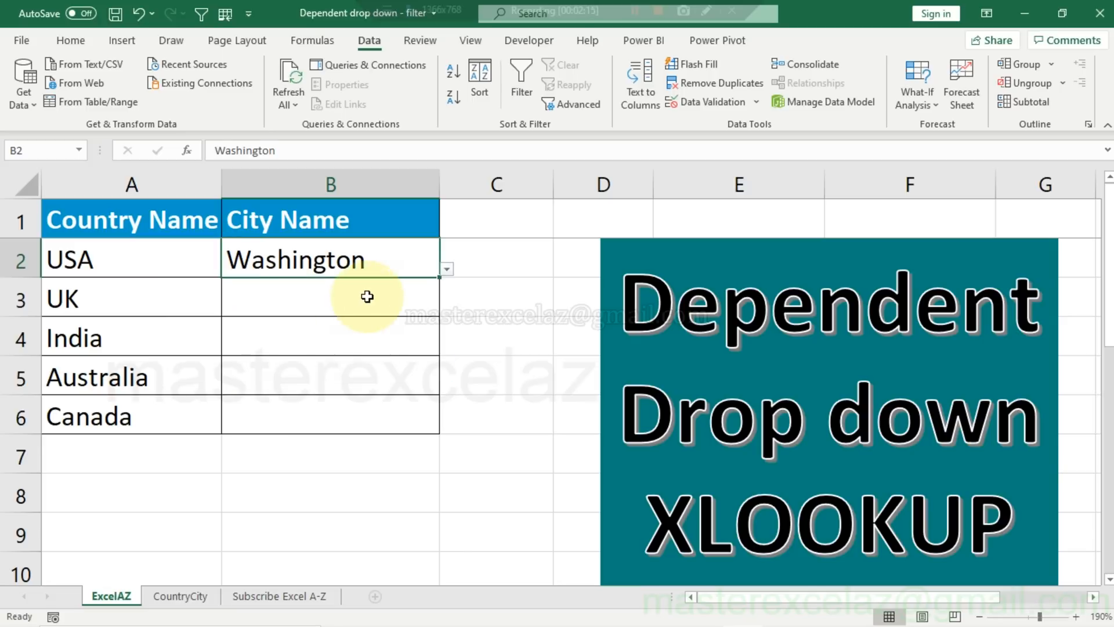
left_click(419, 268)
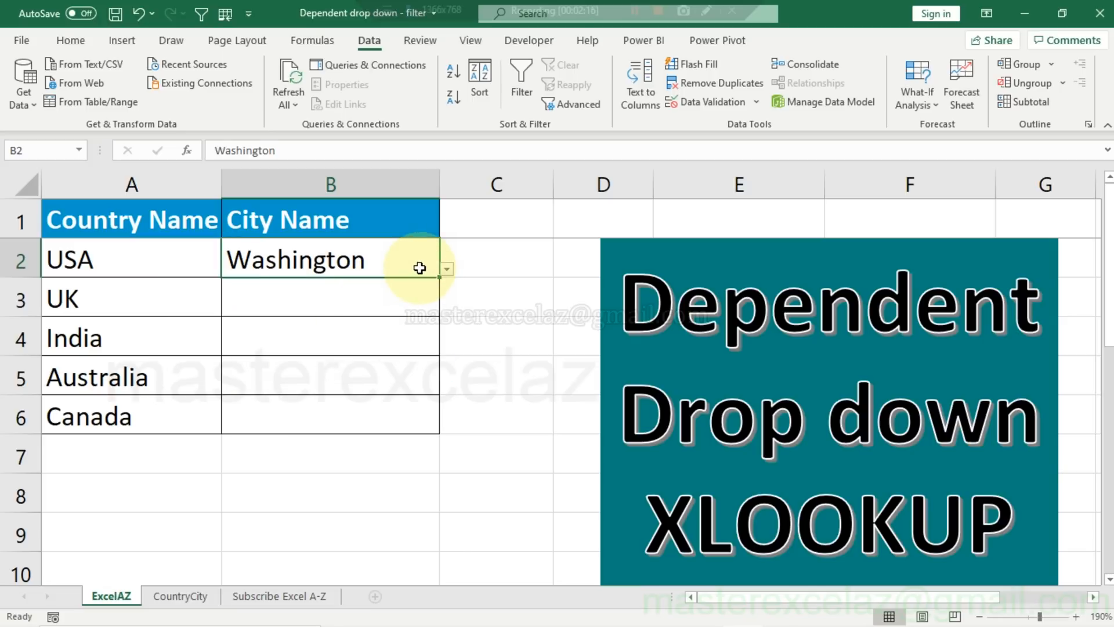
key("ctrl+c")
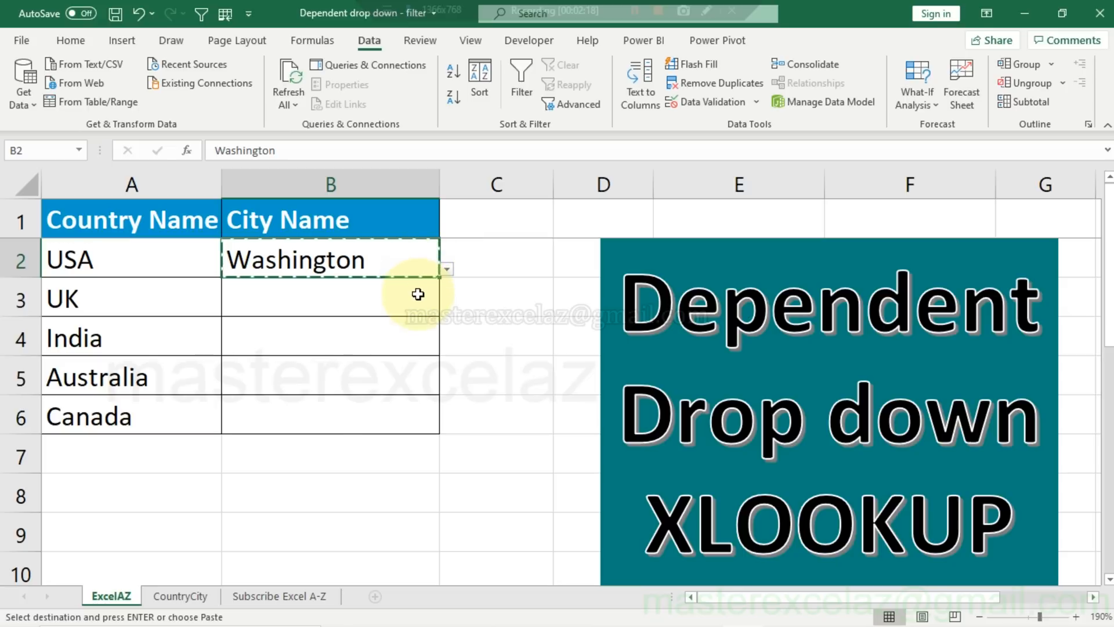
left_click_drag(418, 293, 412, 408)
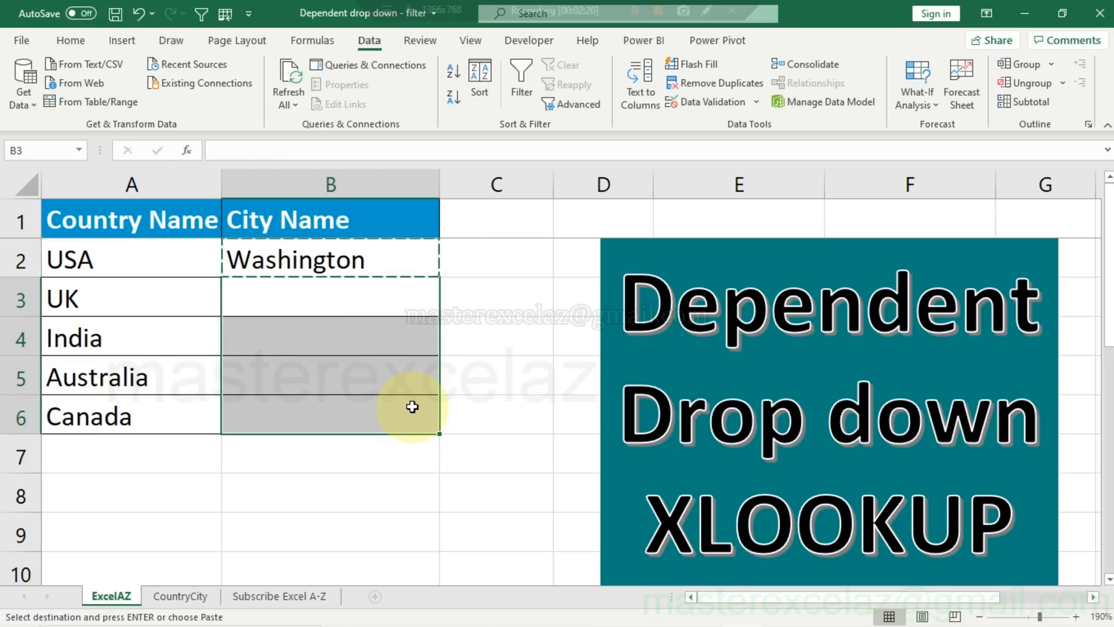
right_click(368, 298)
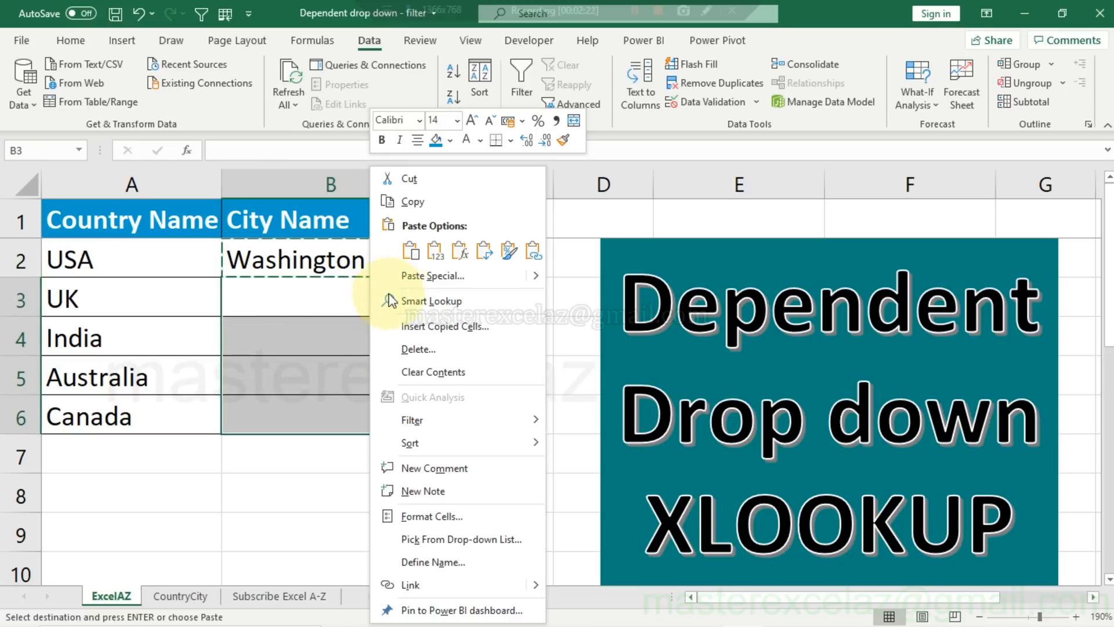
left_click(412, 250)
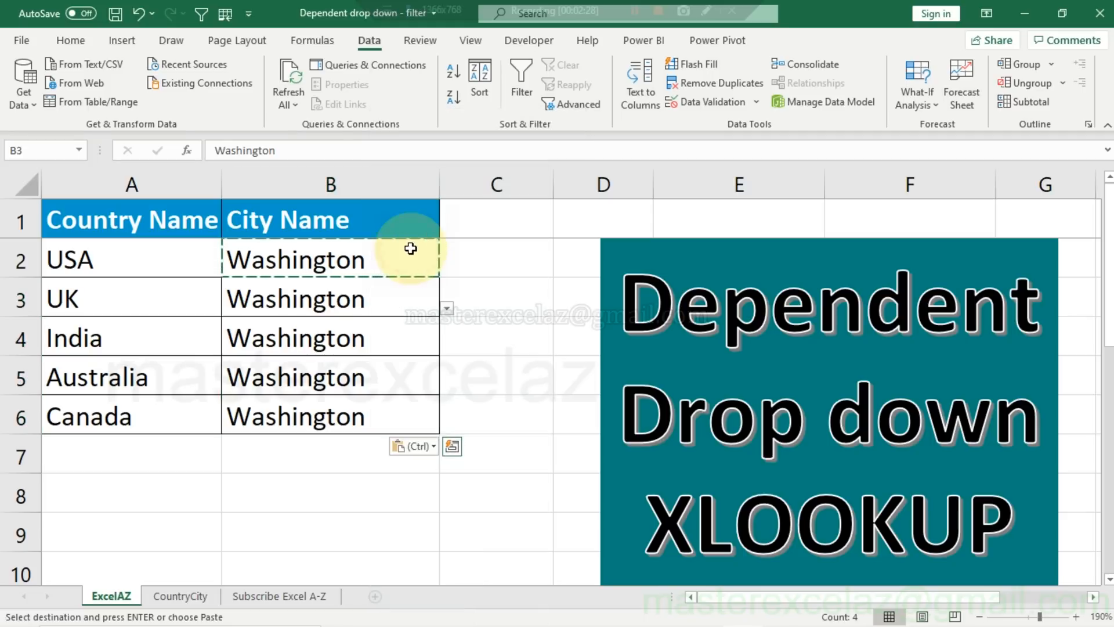
Choose Southampton in B3 and Kolkata in B4 from their city drop-down lists.
left_click(422, 311)
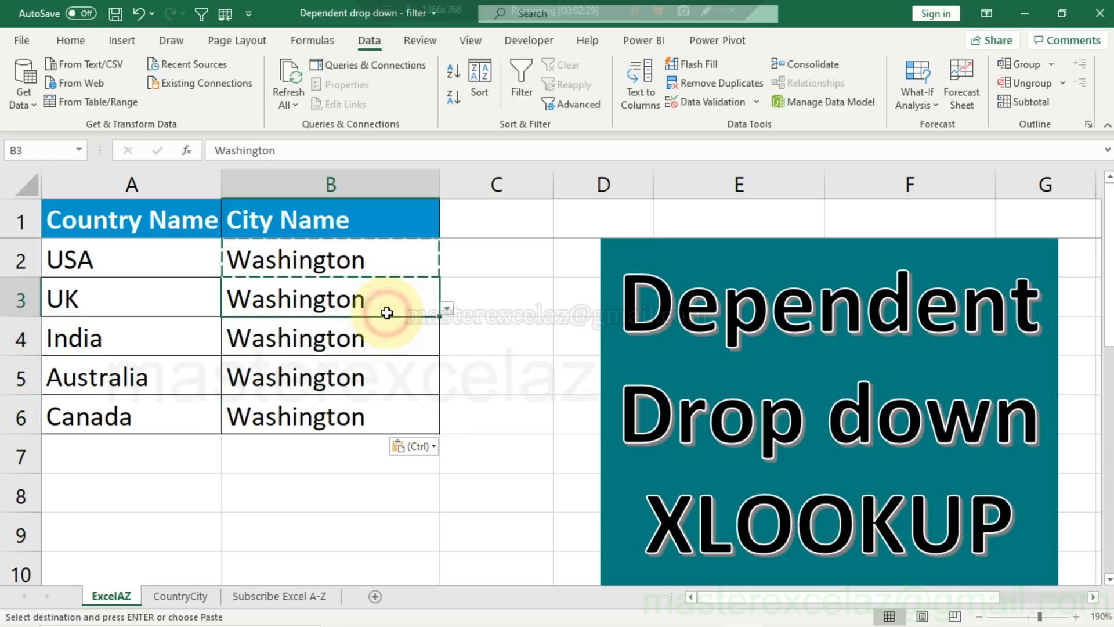
left_click(447, 308)
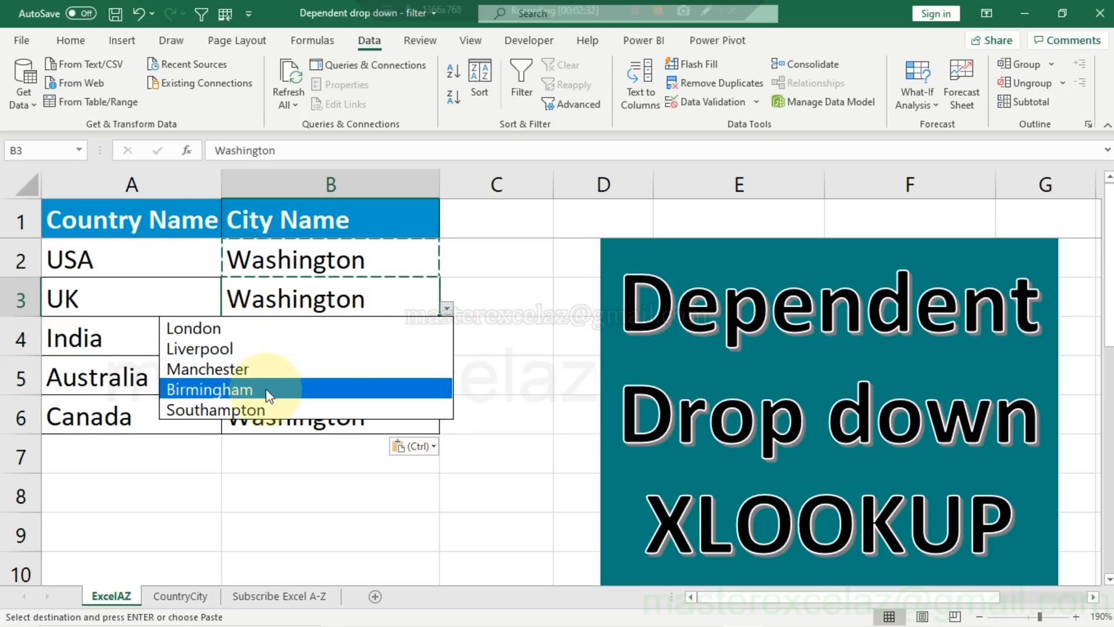
left_click(262, 404)
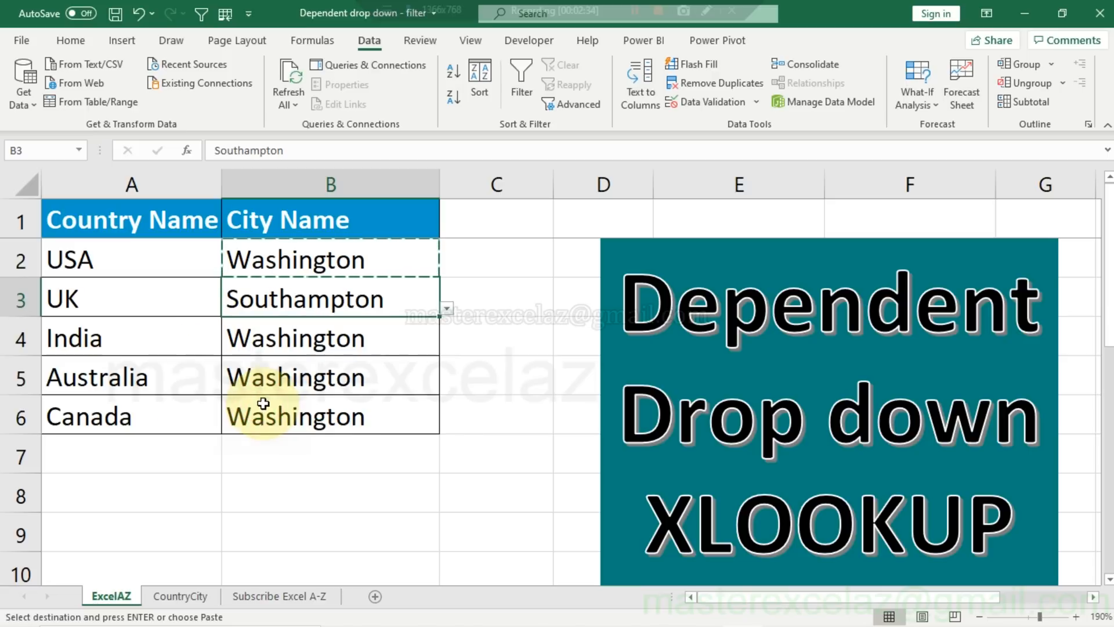
left_click(415, 330)
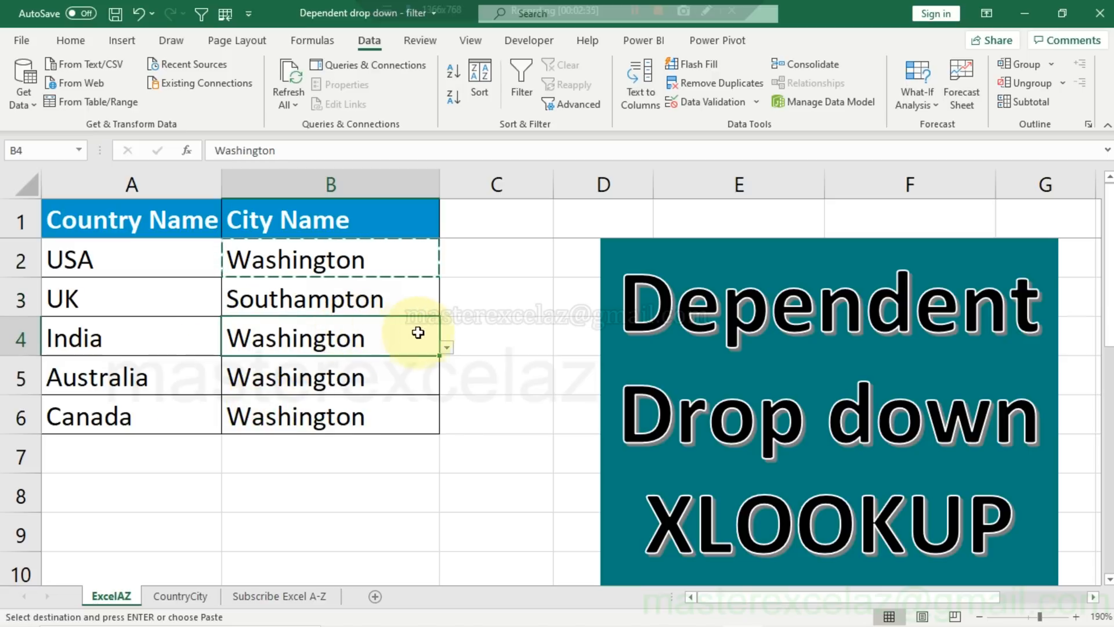
left_click(446, 348)
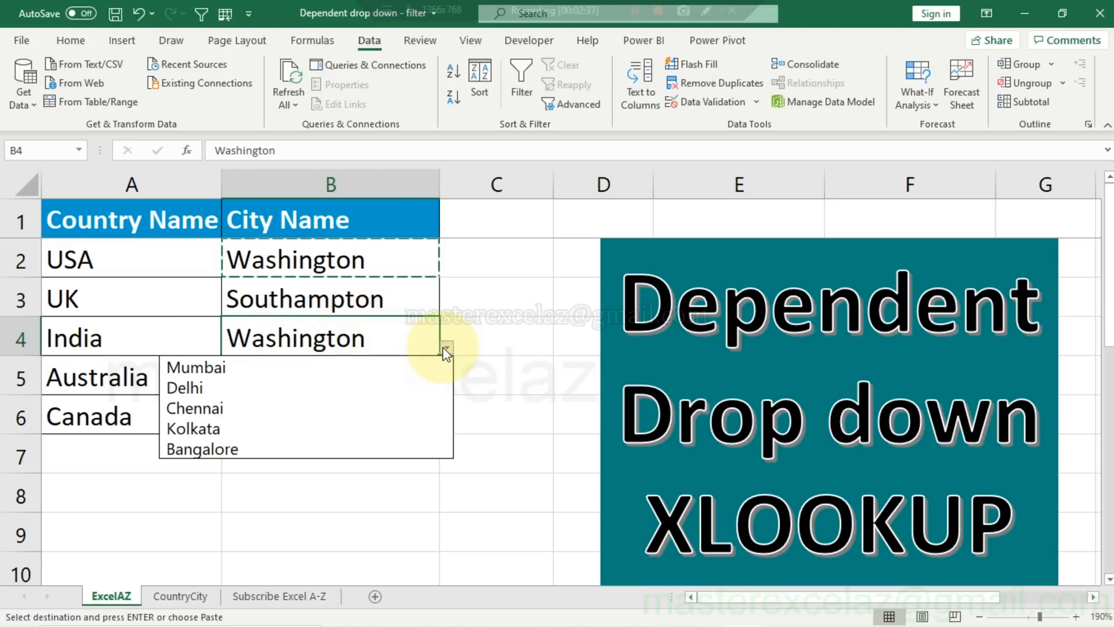
left_click(238, 429)
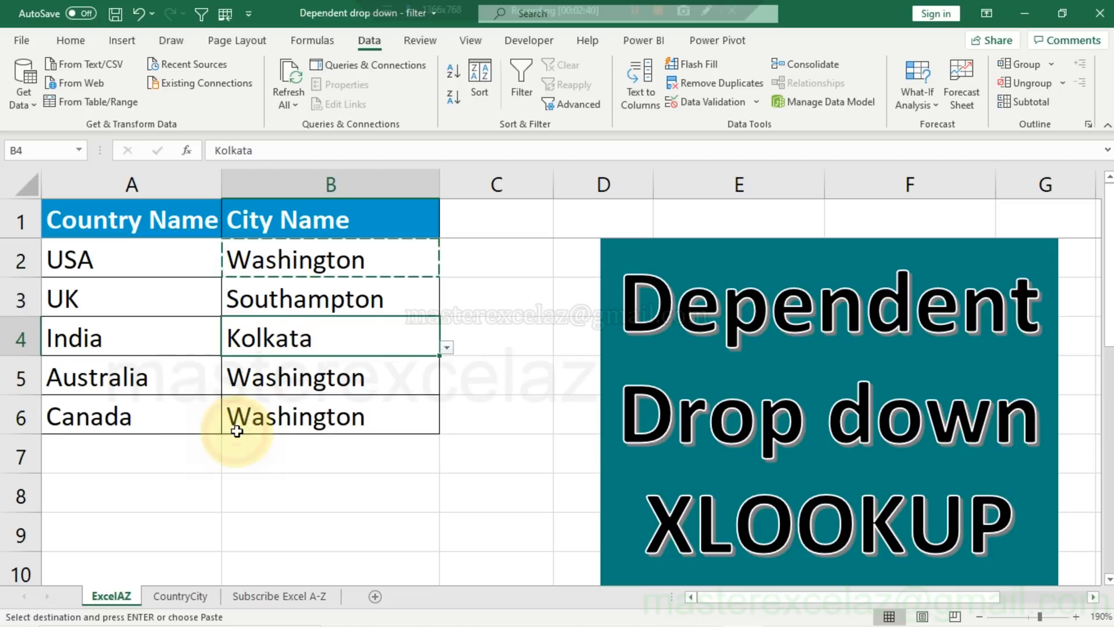
Choose Sydney in B5 and Toronto in B6 from their city drop-down lists.
left_click(349, 374)
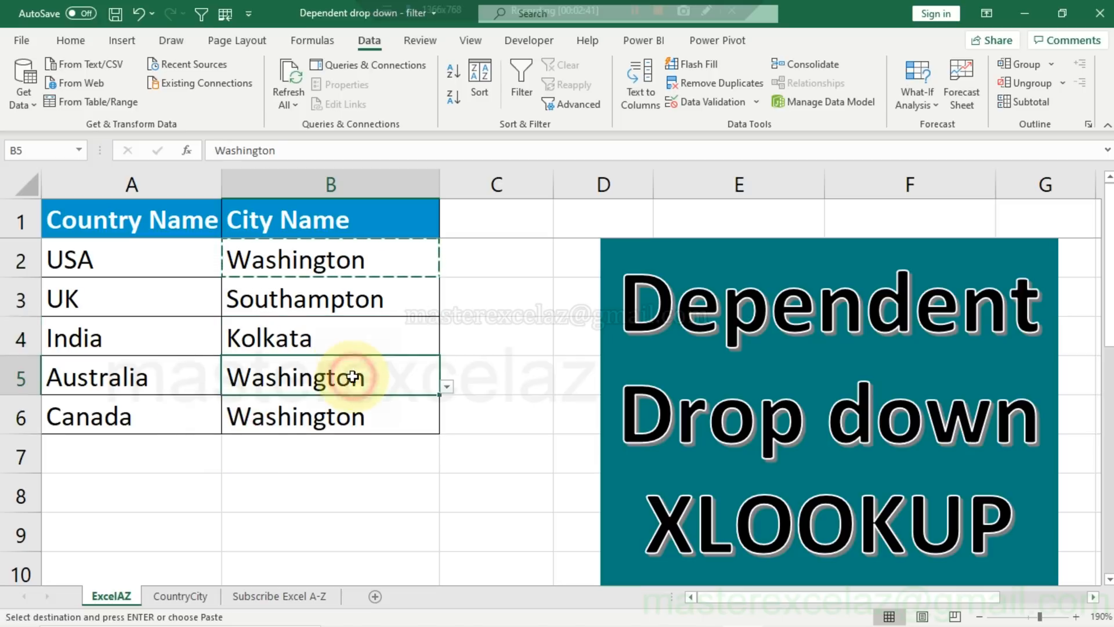
left_click(447, 387)
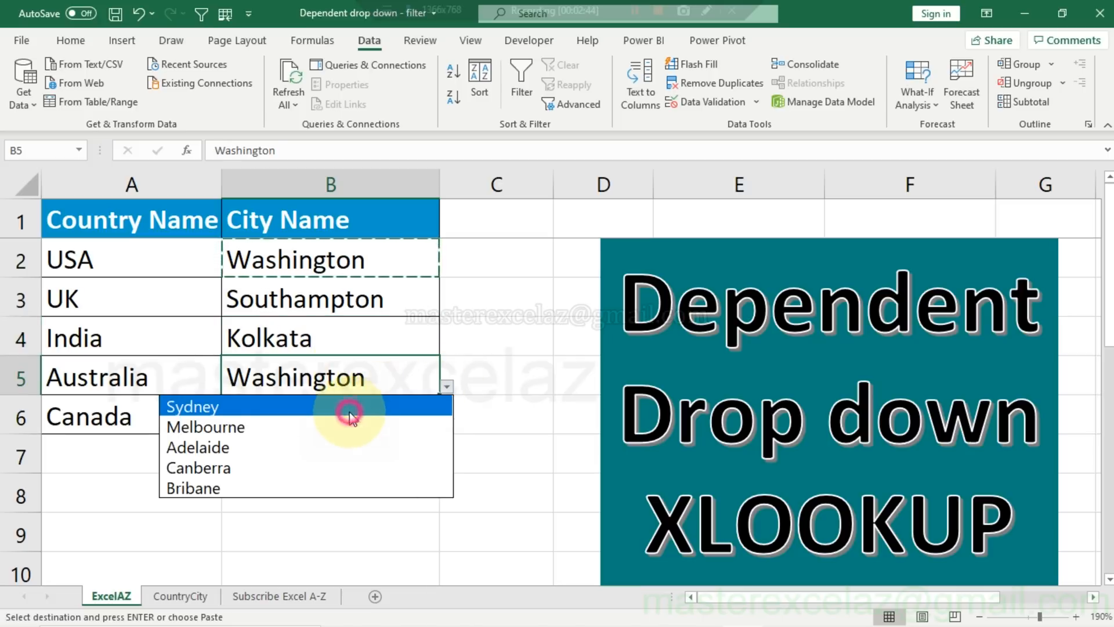
left_click(349, 406)
left_click(409, 418)
left_click(447, 427)
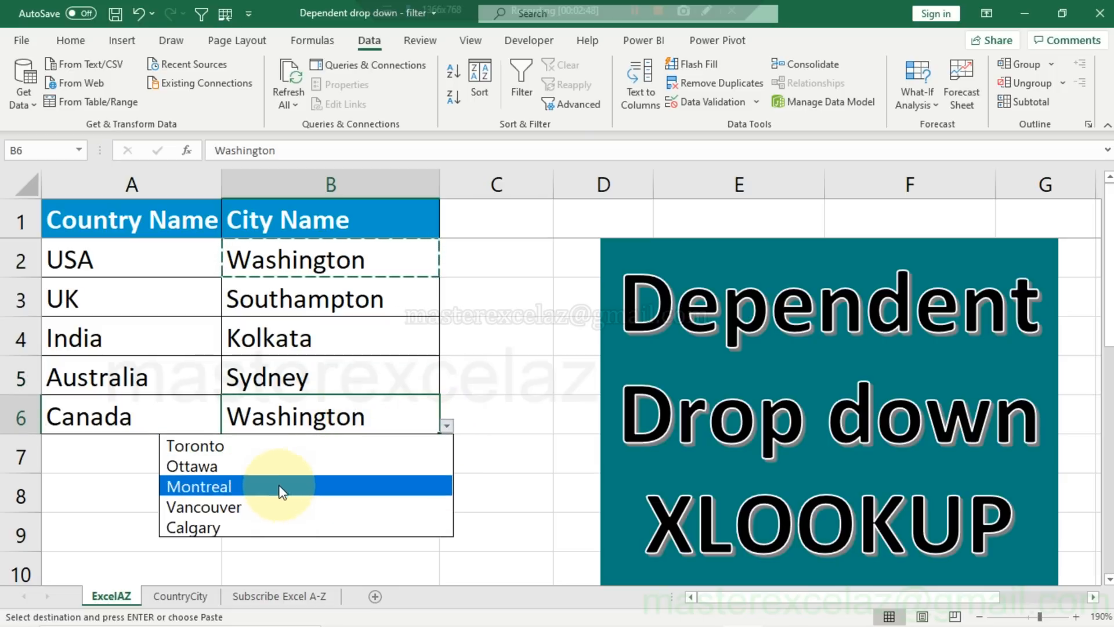
left_click(256, 447)
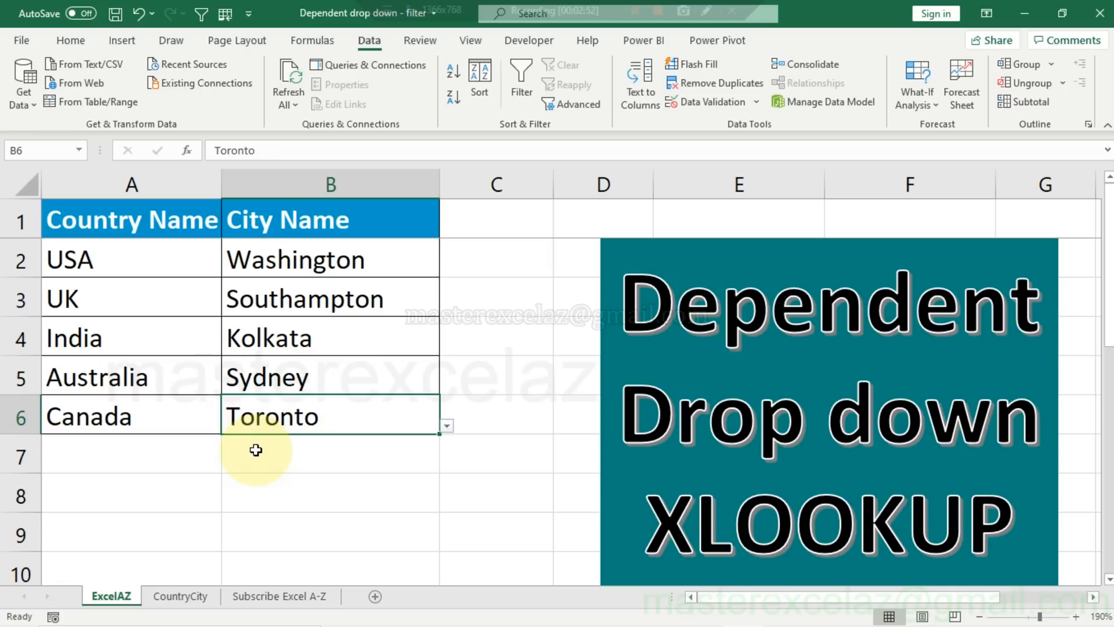
Review the city options offered in the drop-down lists of B3 and B2 without changing the selections.
left_click(397, 306)
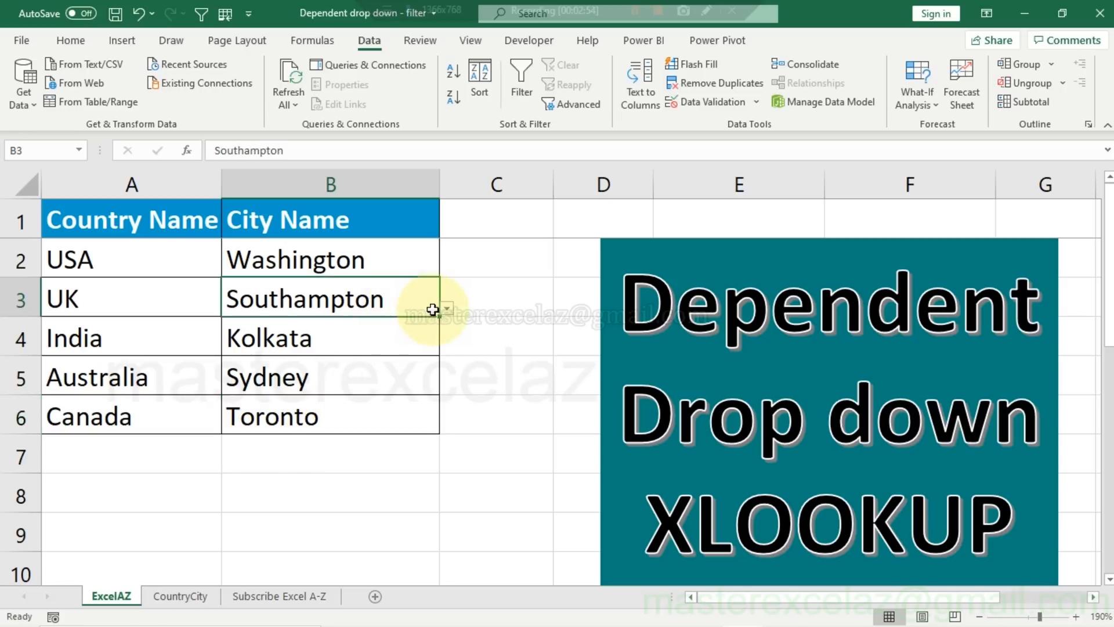
left_click(447, 308)
left_click(448, 308)
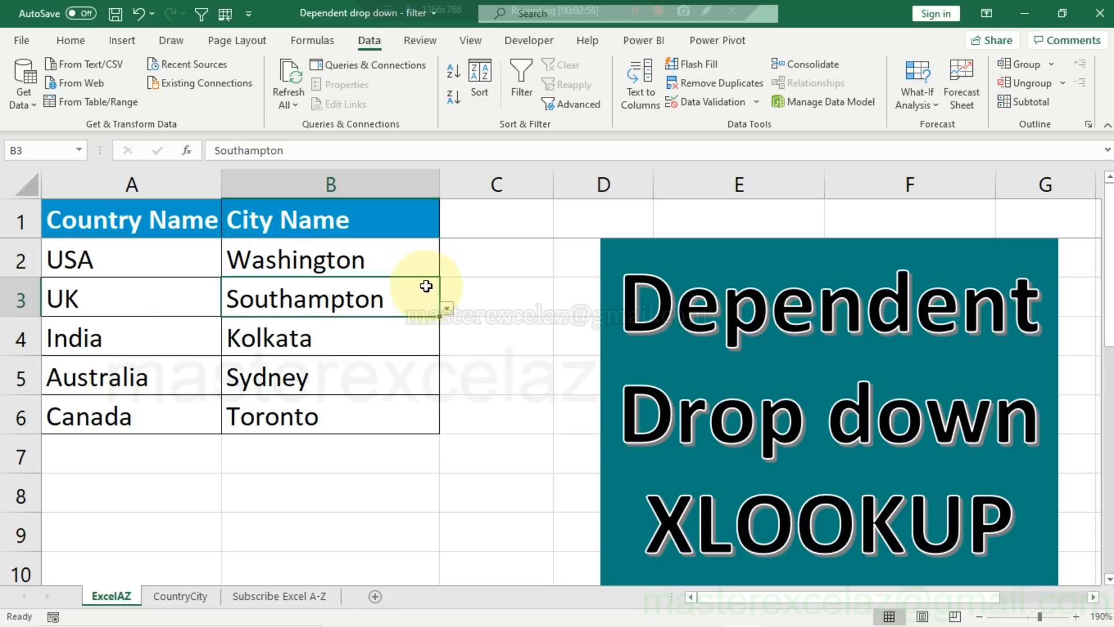
left_click(418, 259)
left_click(446, 270)
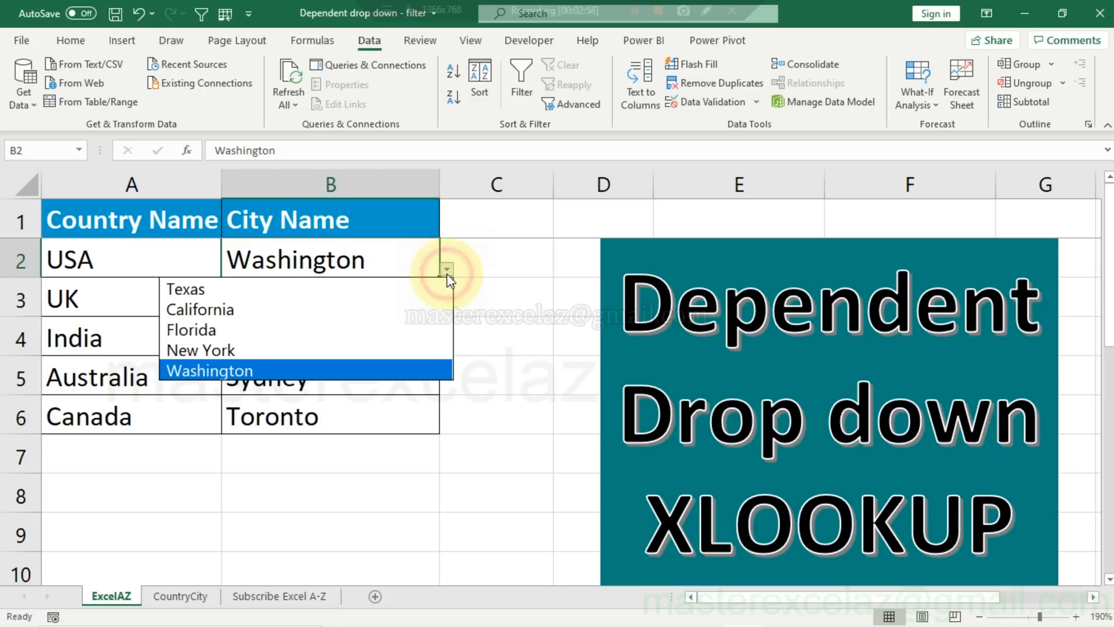
left_click(447, 278)
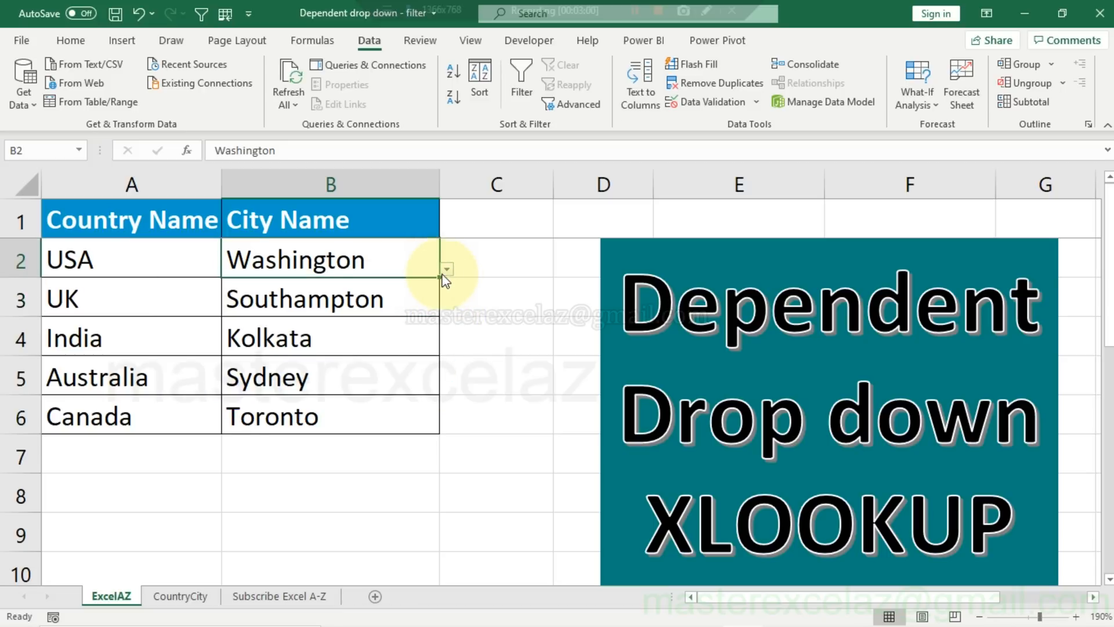
Change the country in A2 to UK.
left_click(161, 248)
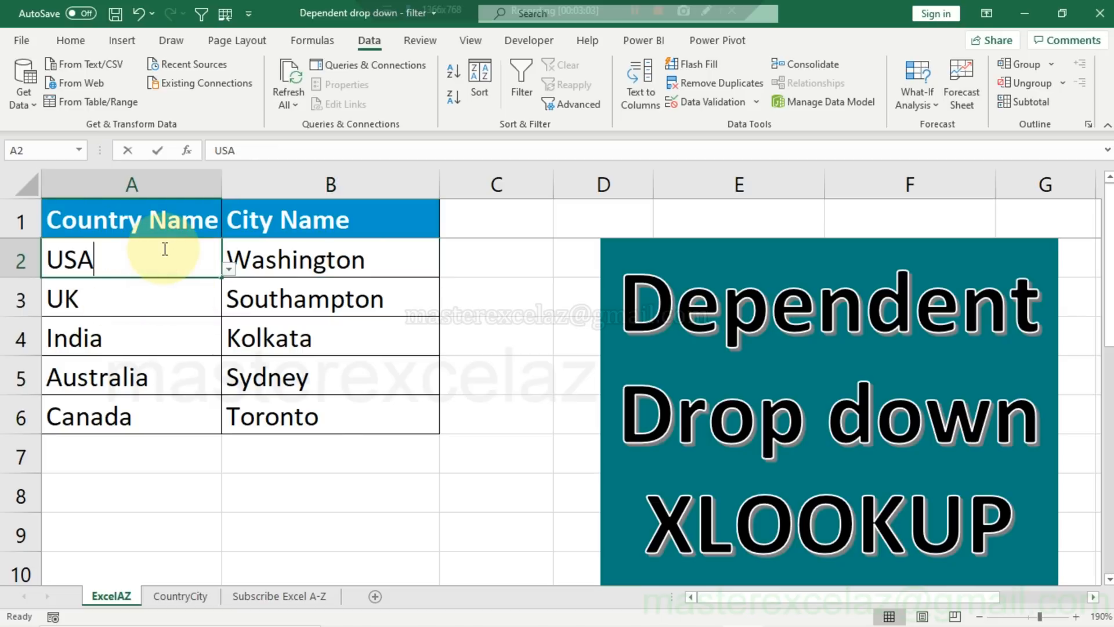
type("UK")
key("Return")
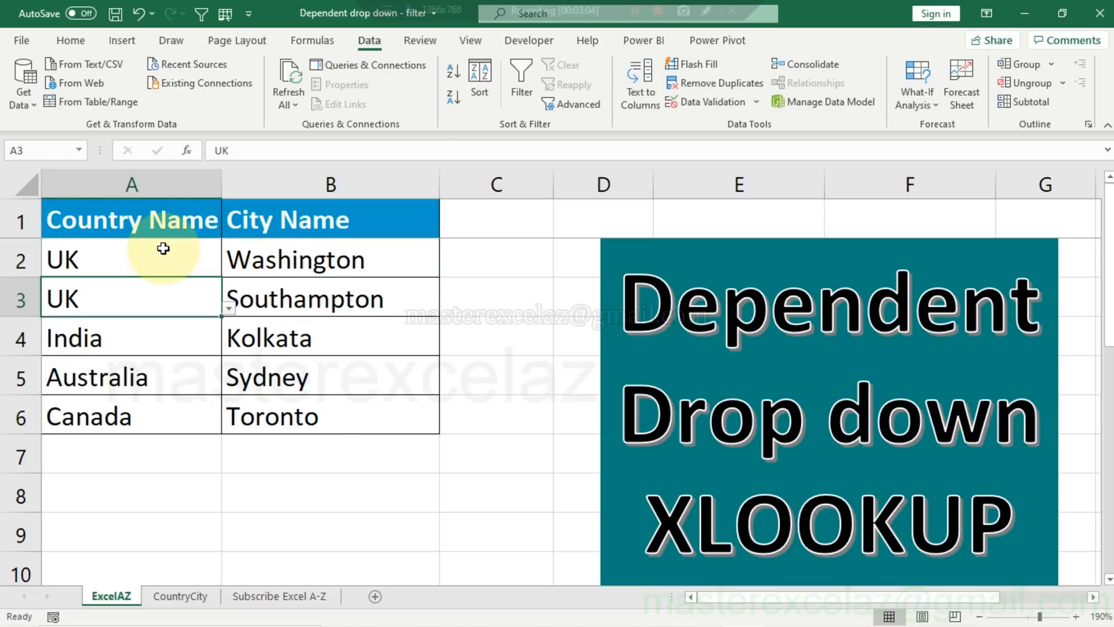
Choose London in B2 from its city drop-down list.
left_click(307, 258)
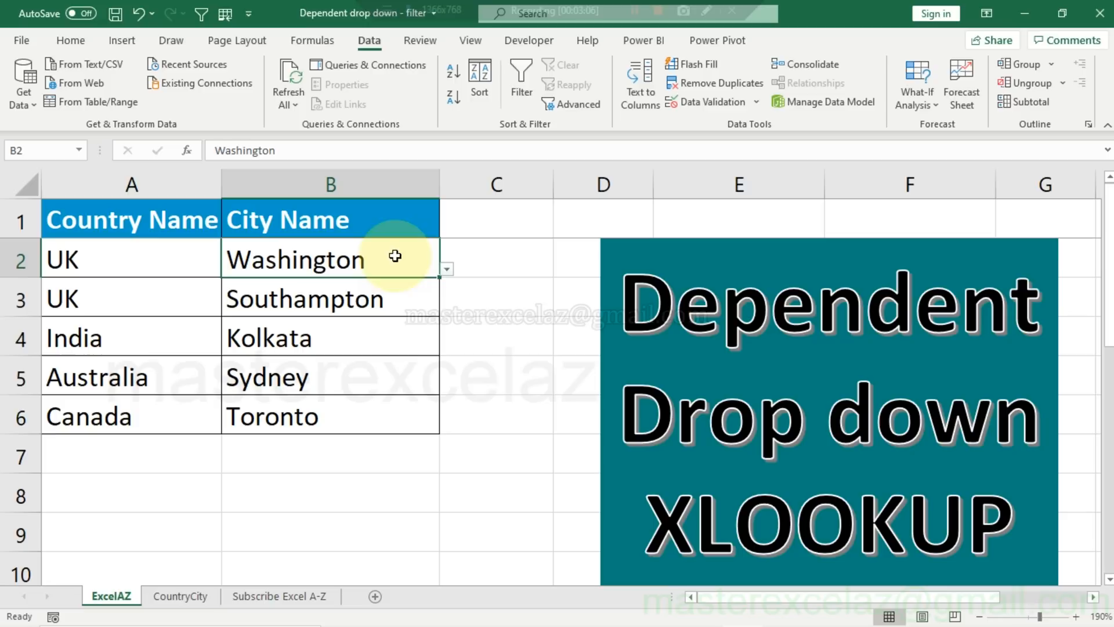
left_click(445, 270)
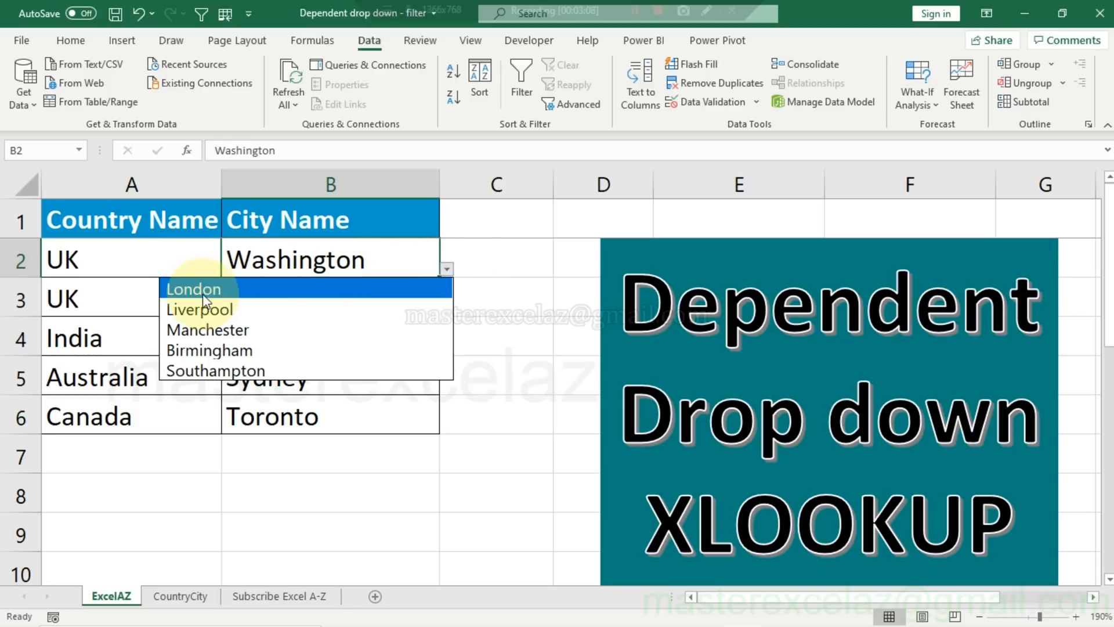
left_click(201, 290)
Change the country in A3 to USA and choose New York in B3 from its city drop-down list.
left_click(184, 294)
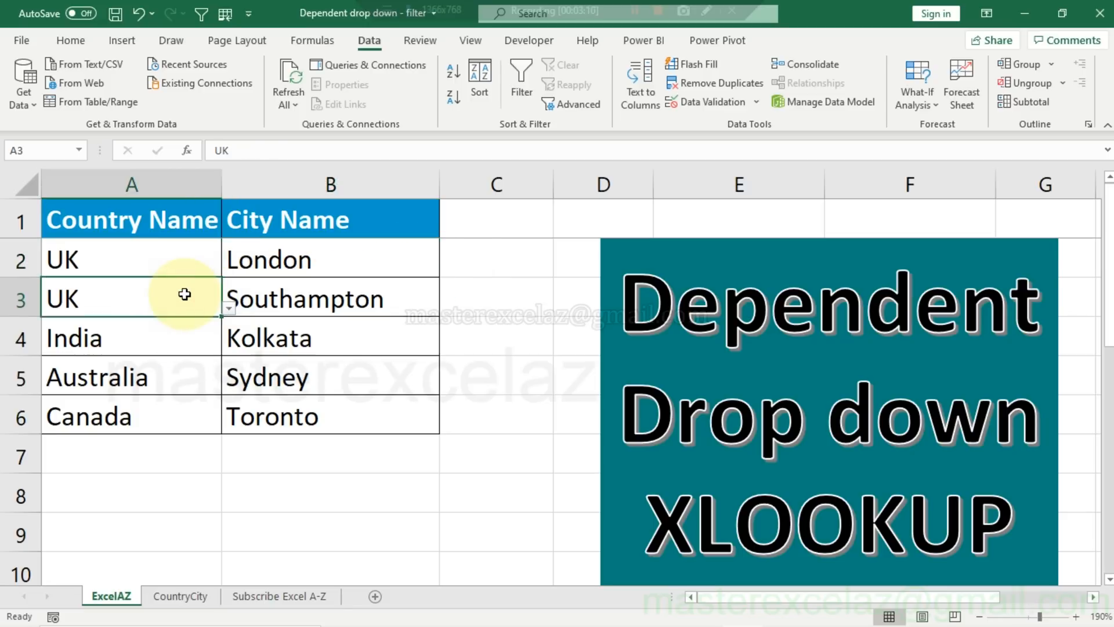
type("USA")
key("Tab")
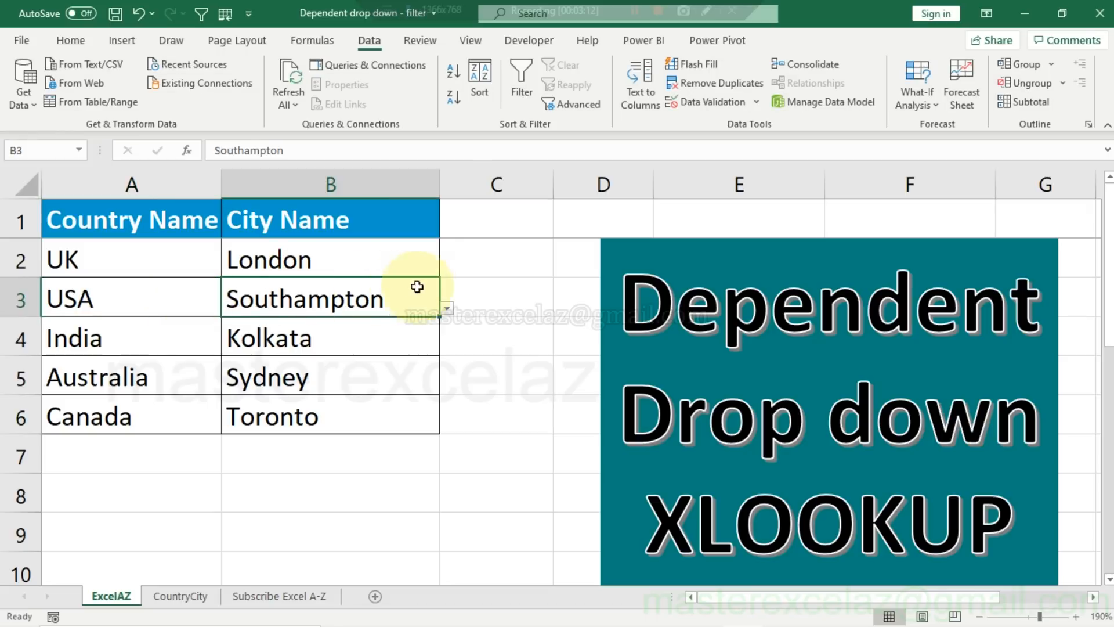
left_click(447, 307)
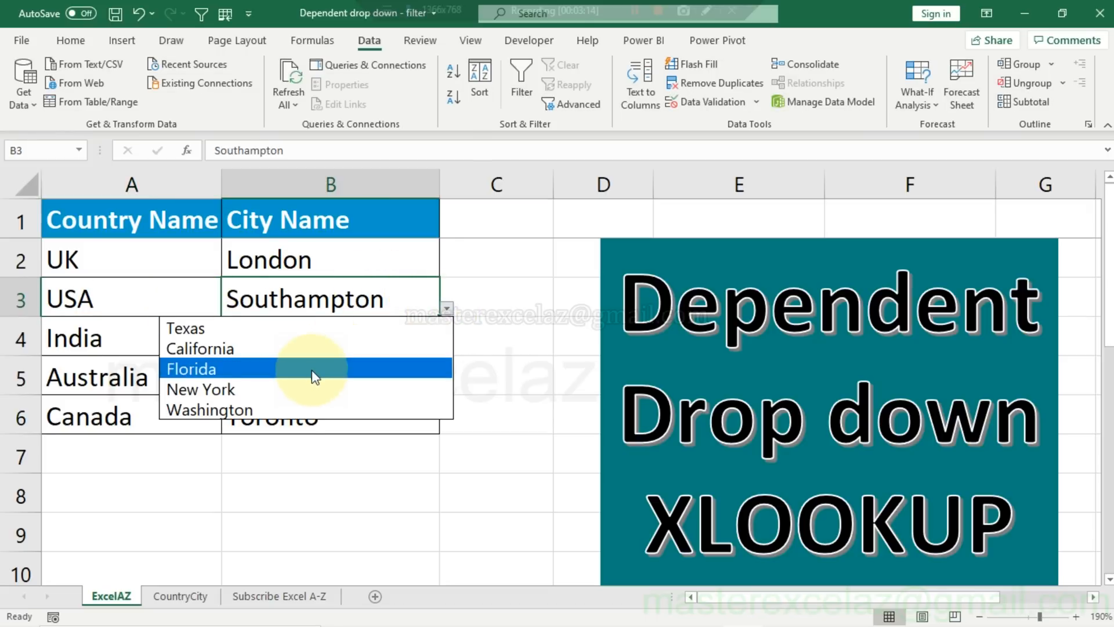
left_click(309, 388)
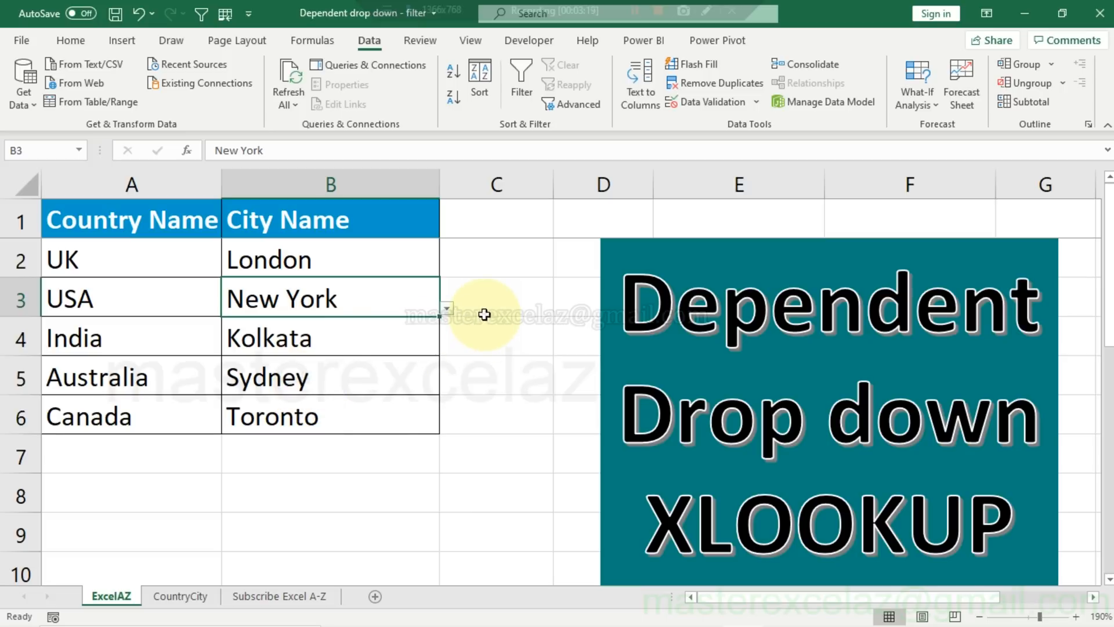
Review the city options offered in B3 and open the cell's data validation settings to examine the list source formula.
left_click(447, 309)
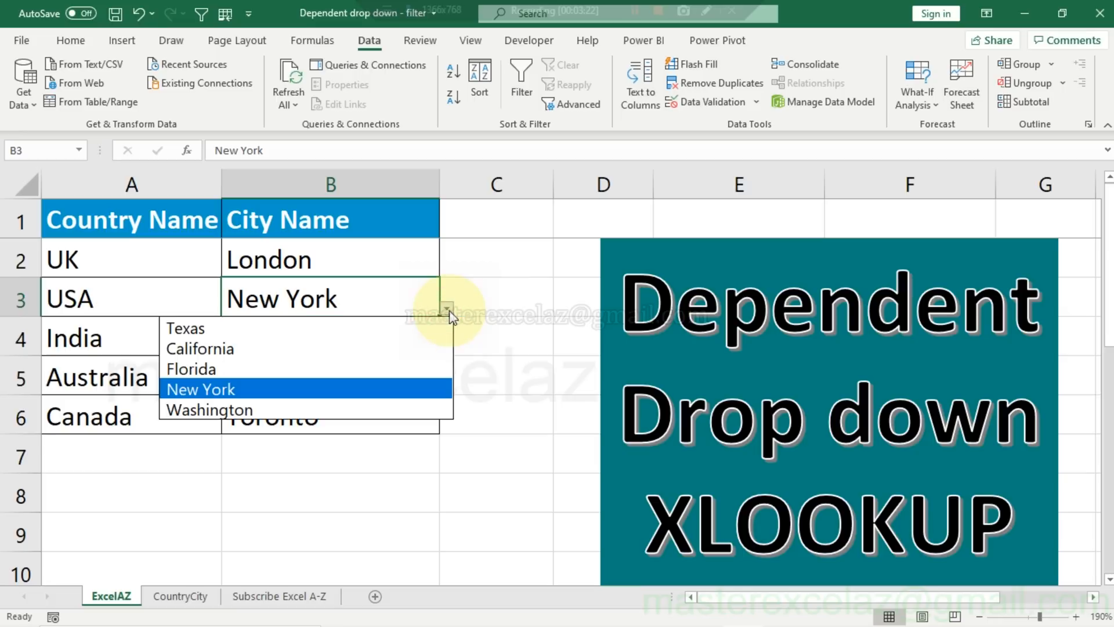
left_click(447, 309)
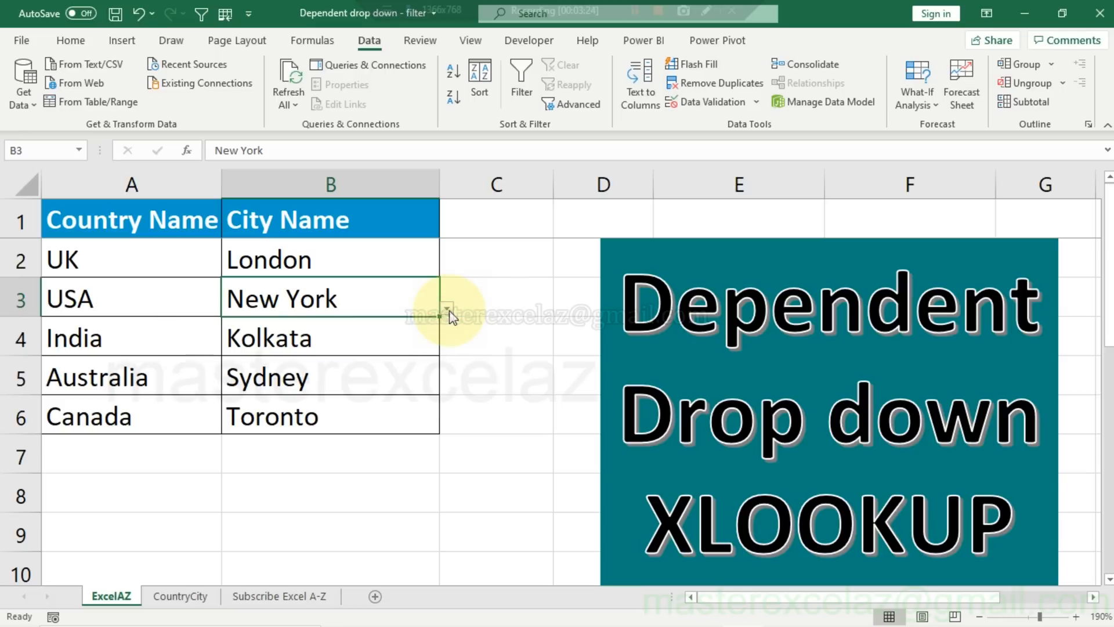
left_click(709, 107)
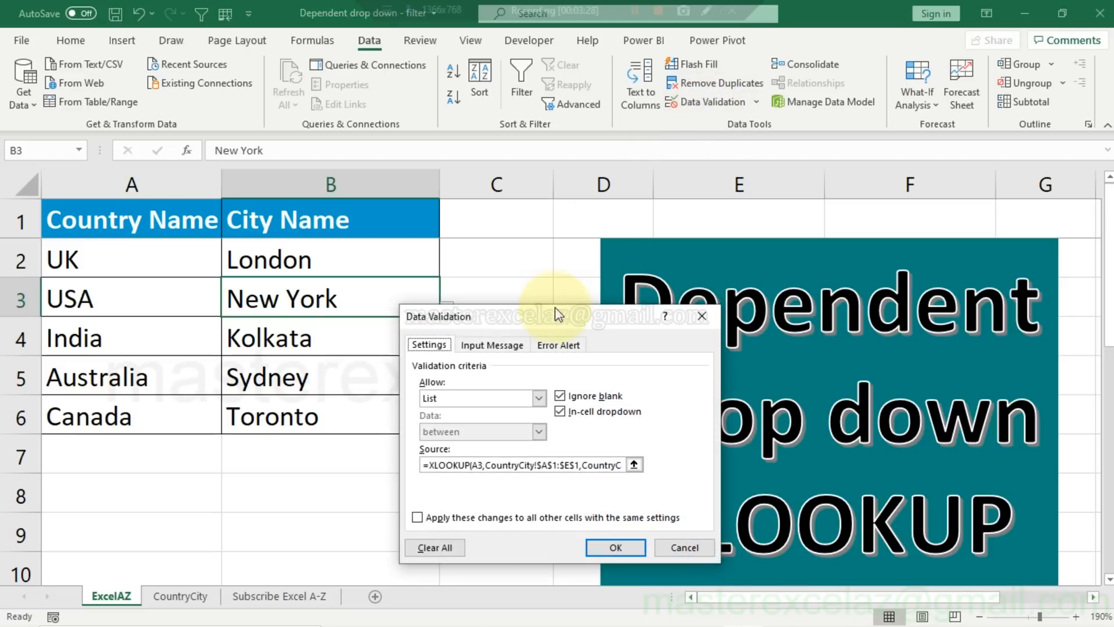
left_click_drag(549, 306, 459, 185)
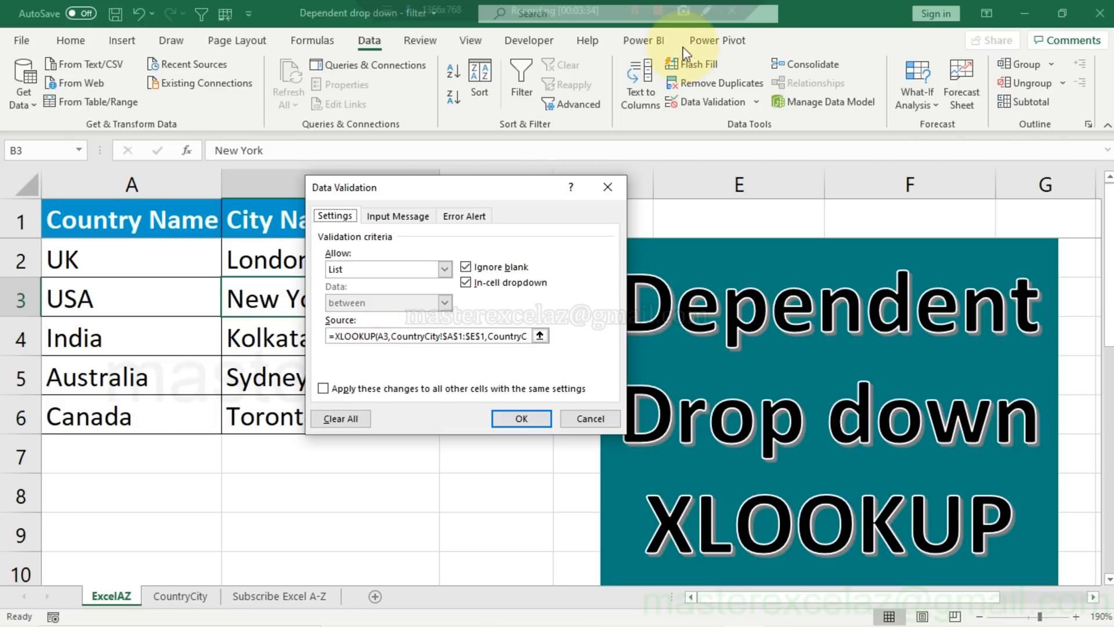
left_click(703, 12)
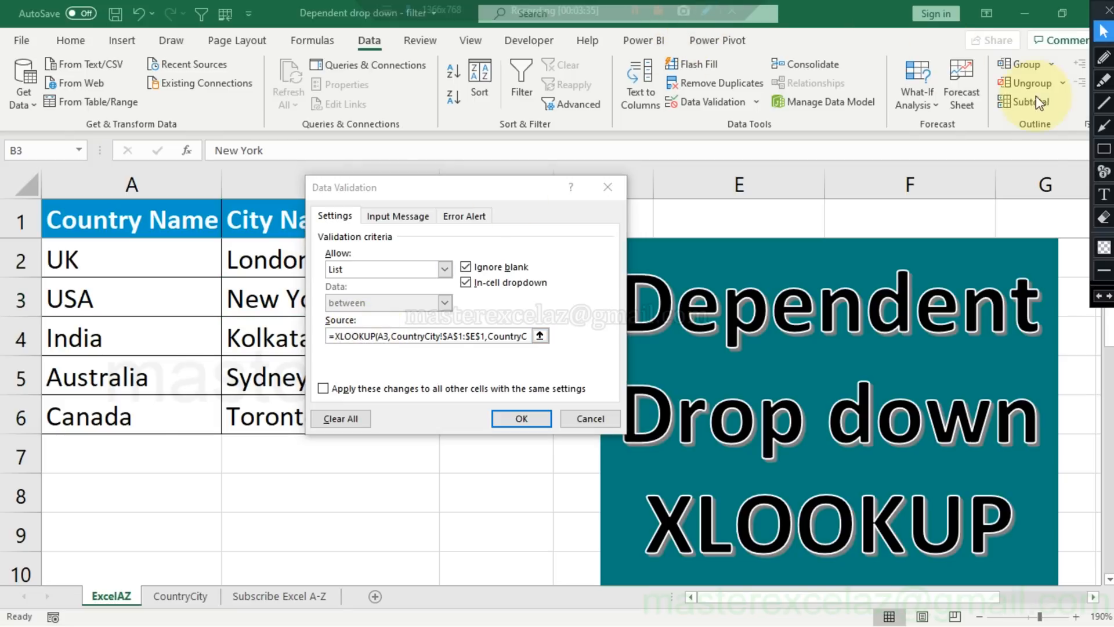
left_click(1104, 149)
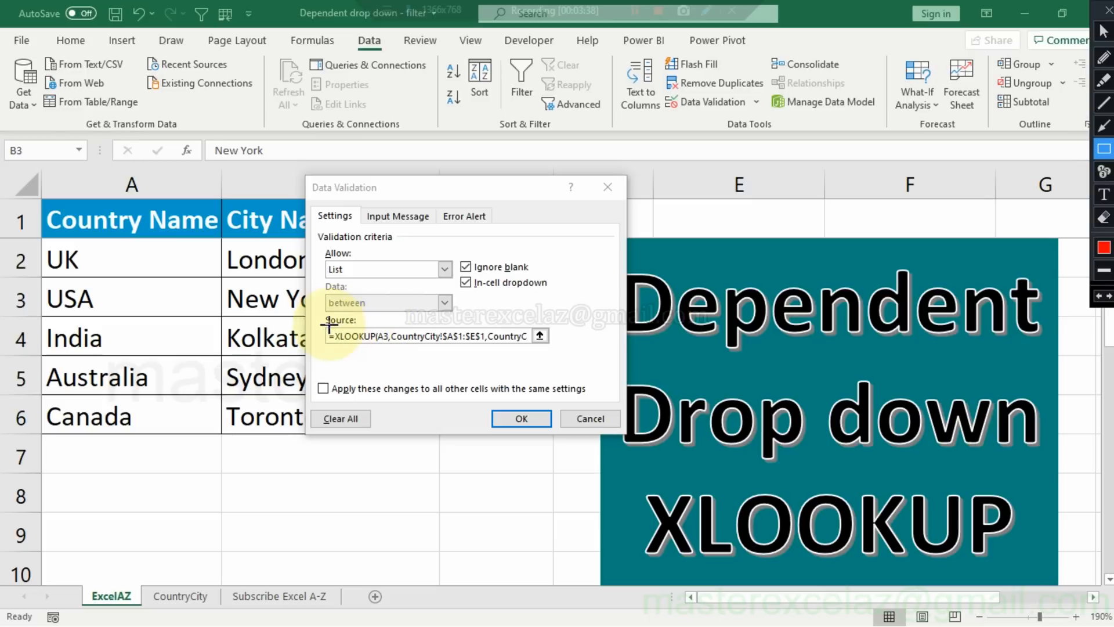
left_click_drag(322, 326, 552, 352)
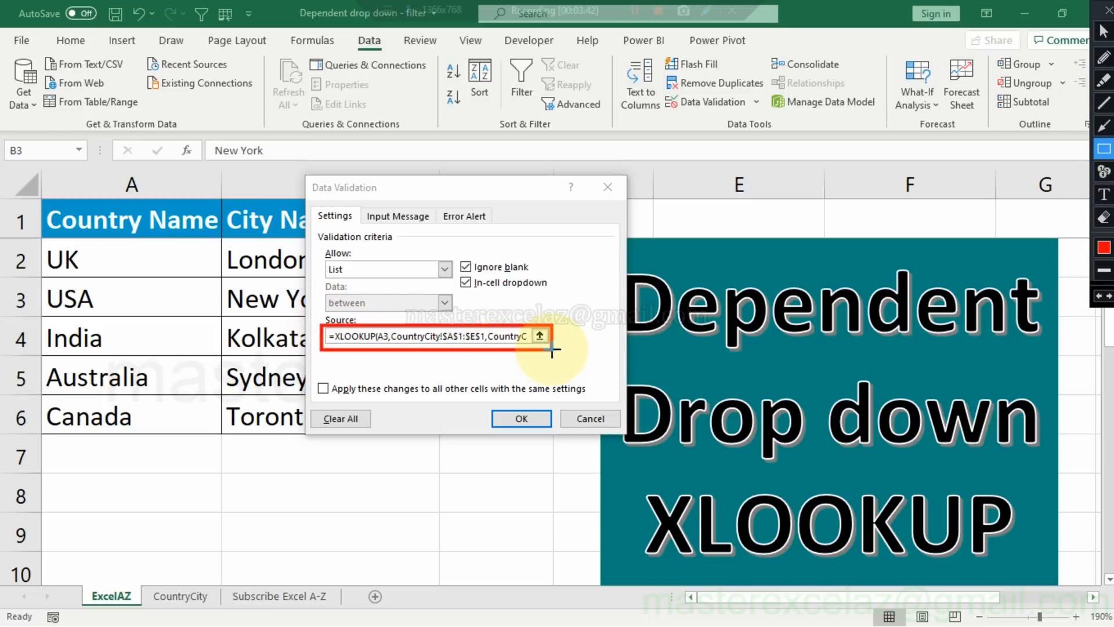